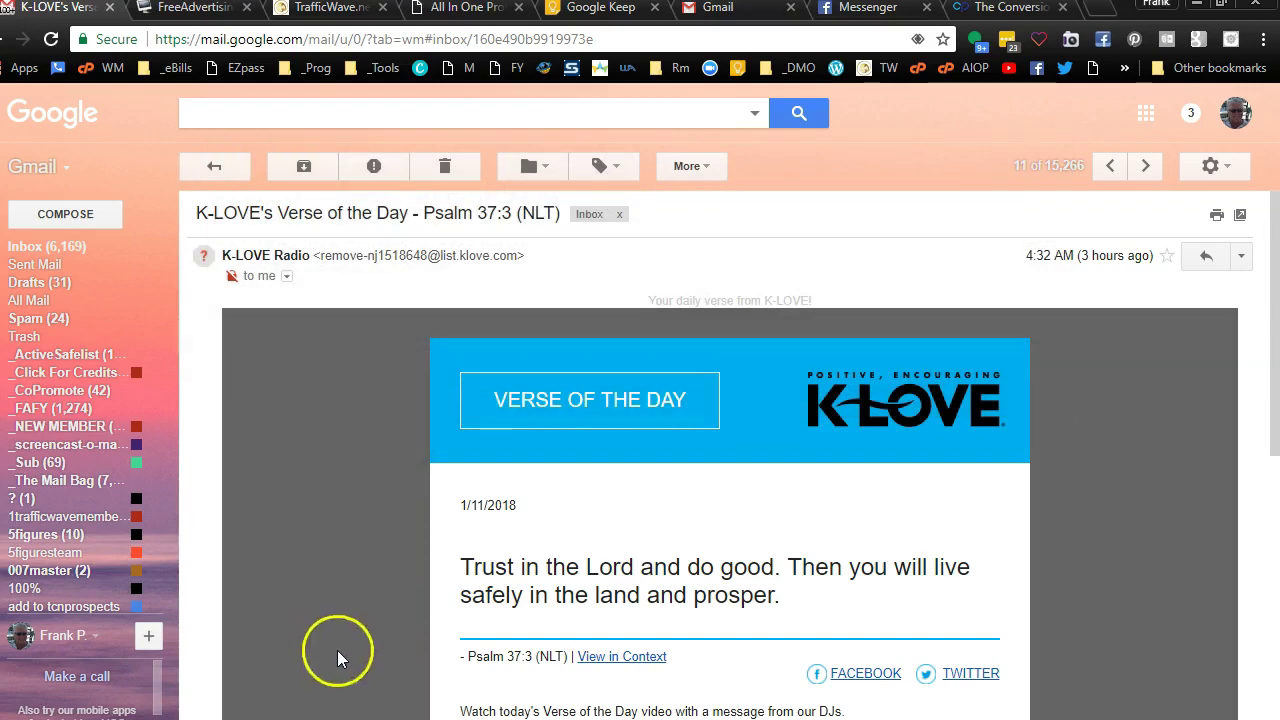
Copy the verse text together with its Psalm 37:3 (NLT) reference from the Verse of the Day e-mail.
drag(566, 657, 455, 553)
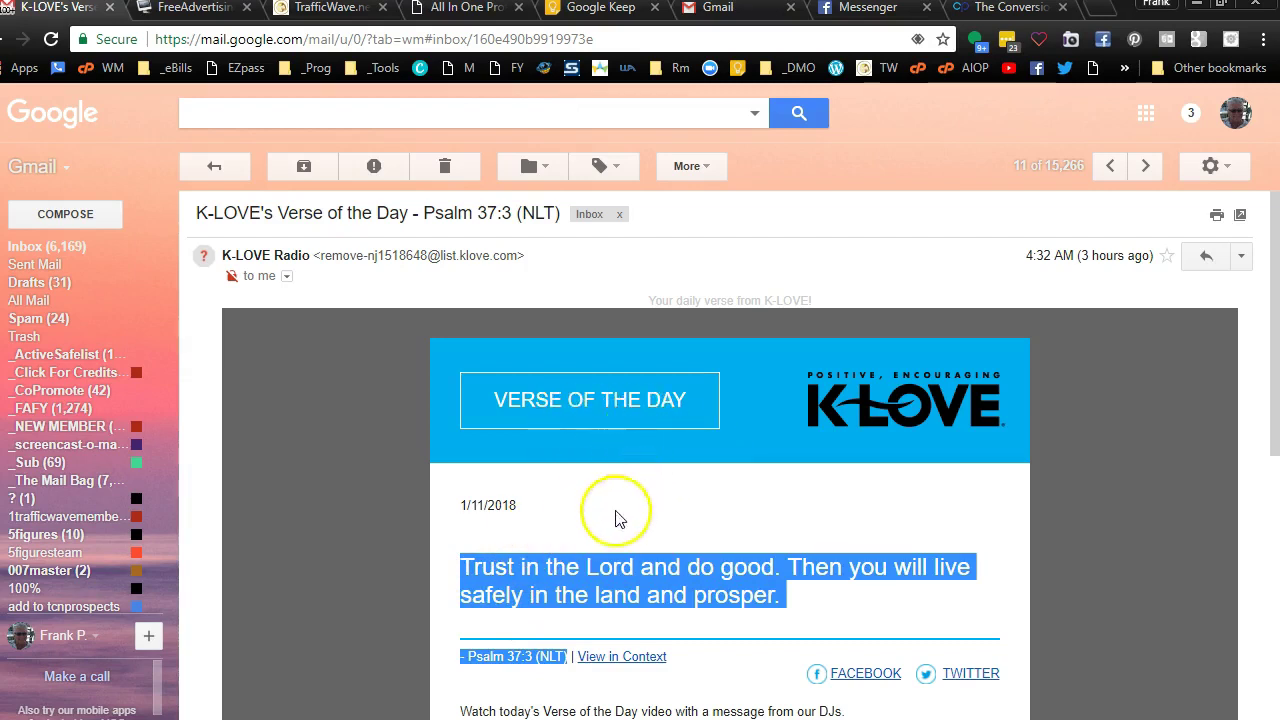
right_click(621, 573)
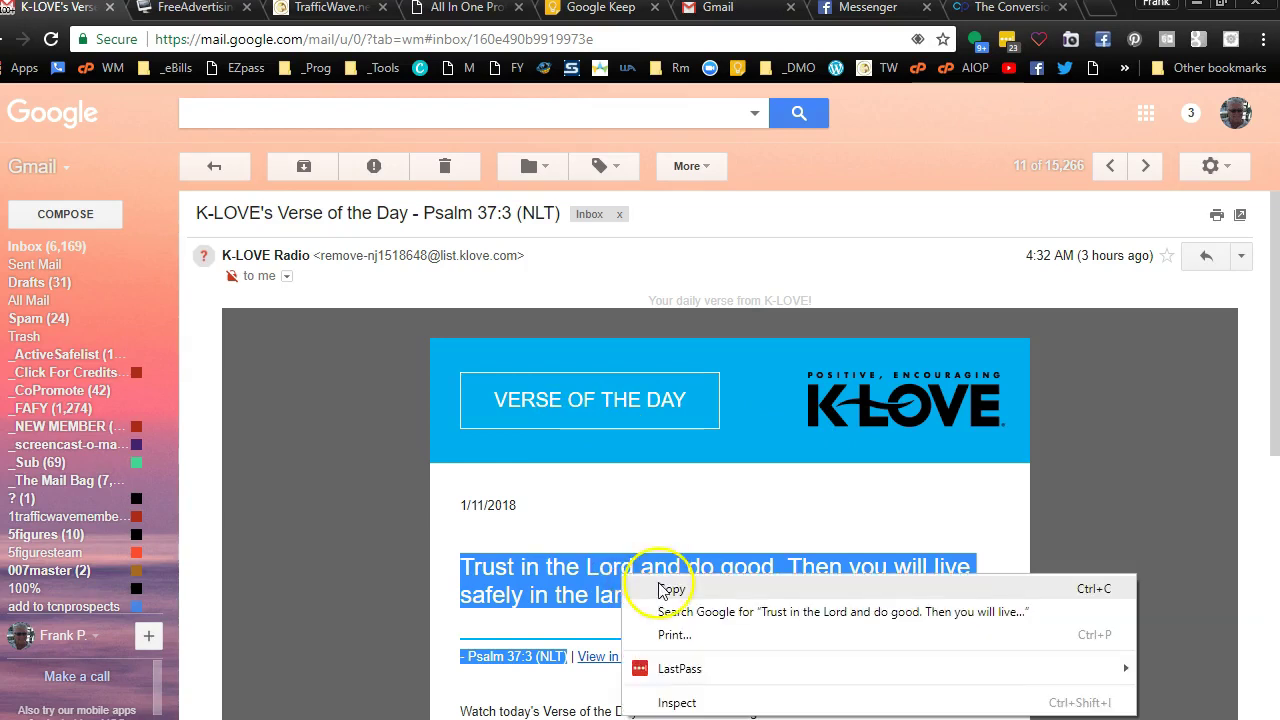
click(667, 590)
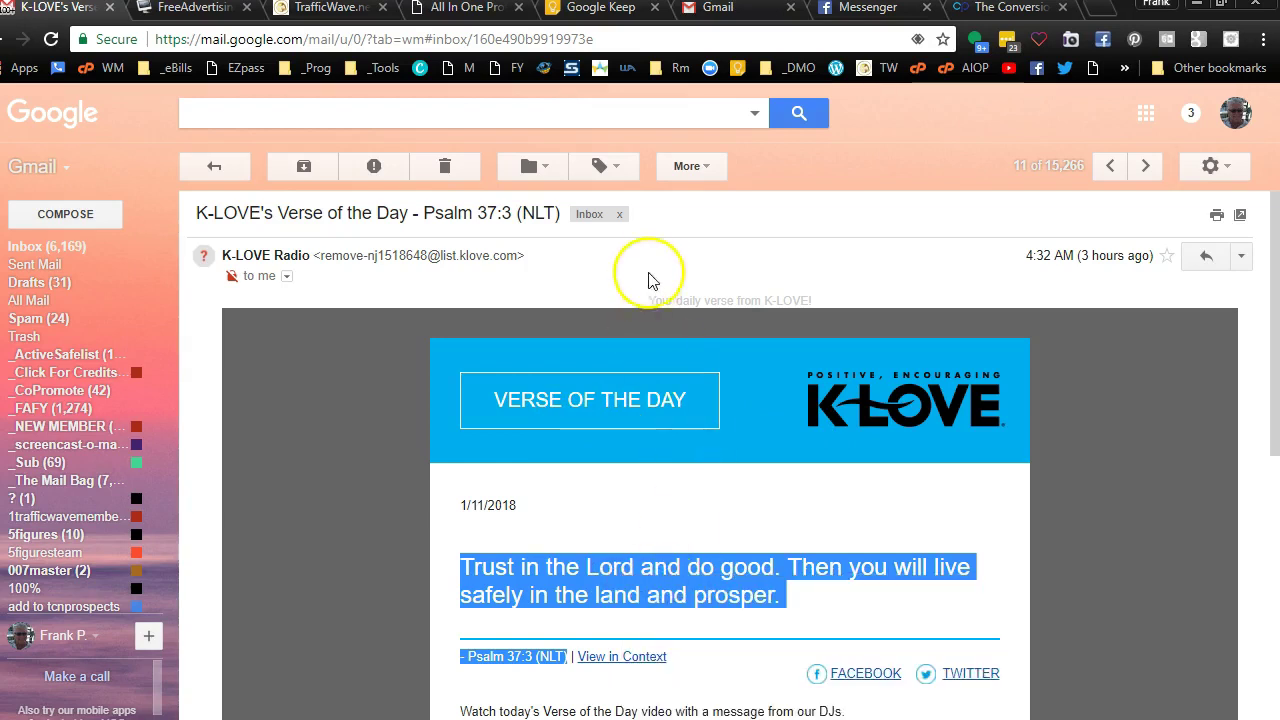
Start a new WordPress blog post from a copy of the existing post "Word For The Day 1/3/2018".
click(836, 68)
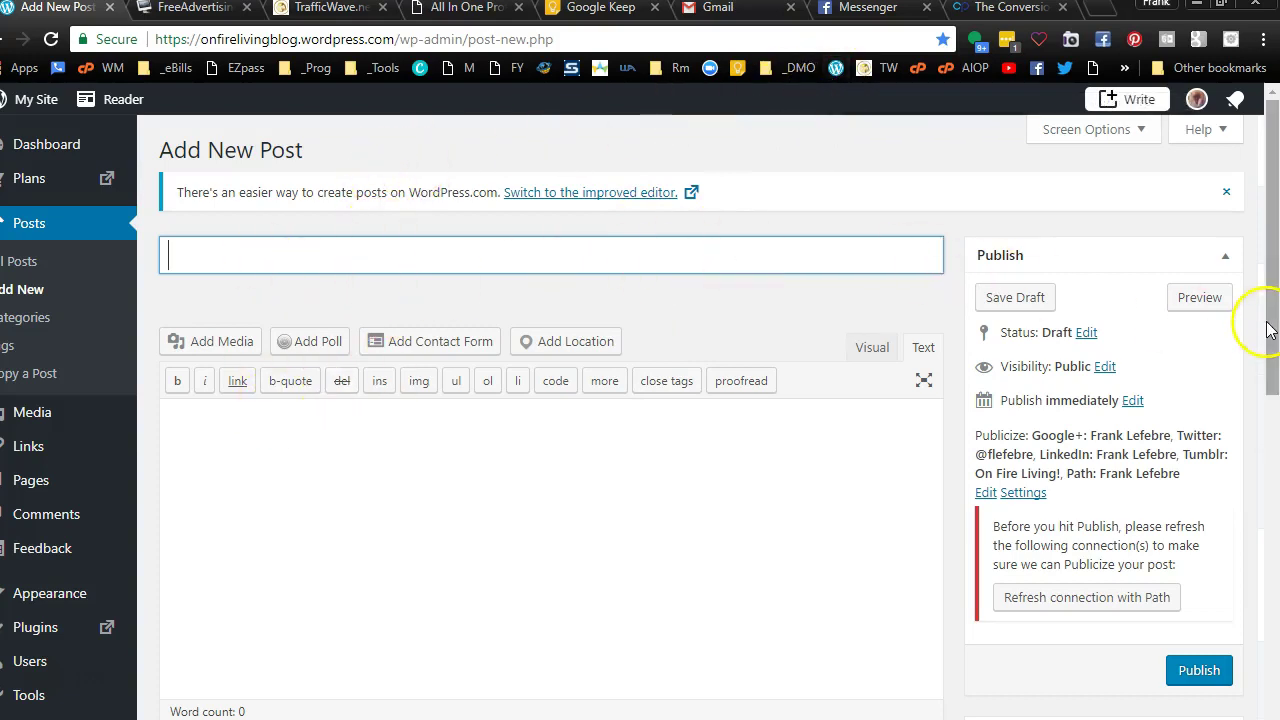
drag(1268, 330, 1262, 460)
click(212, 497)
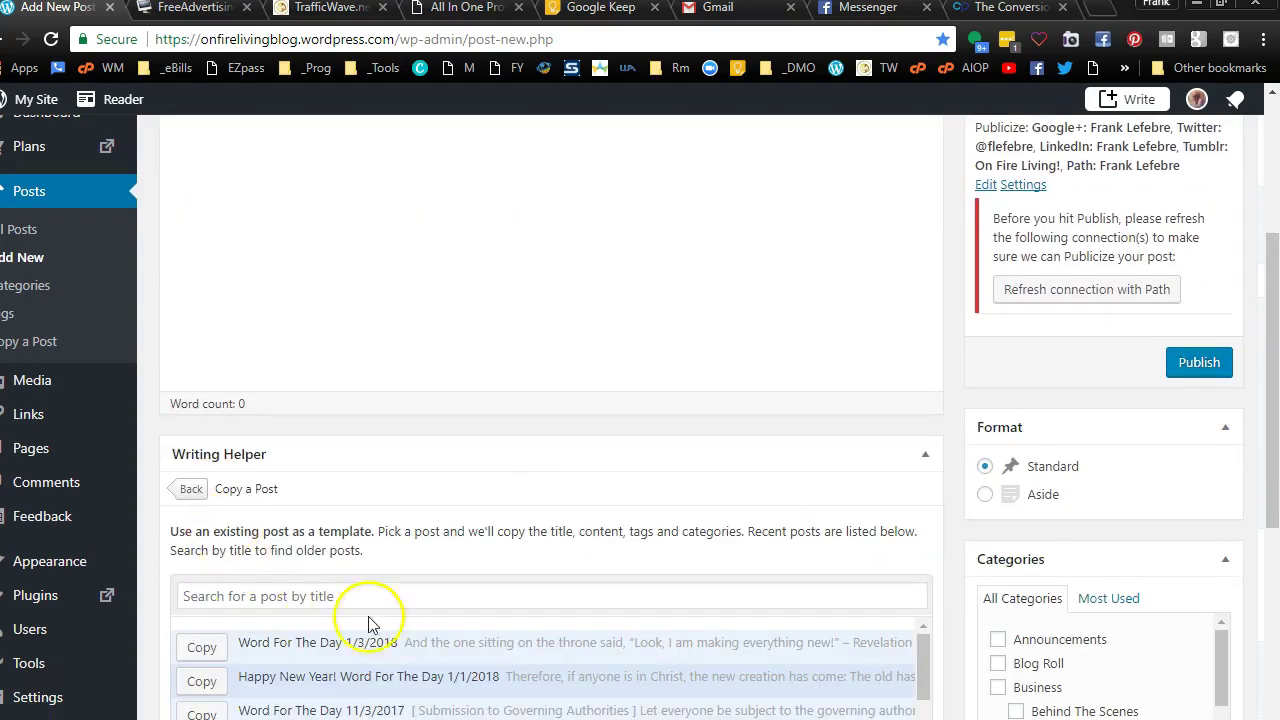
click(201, 647)
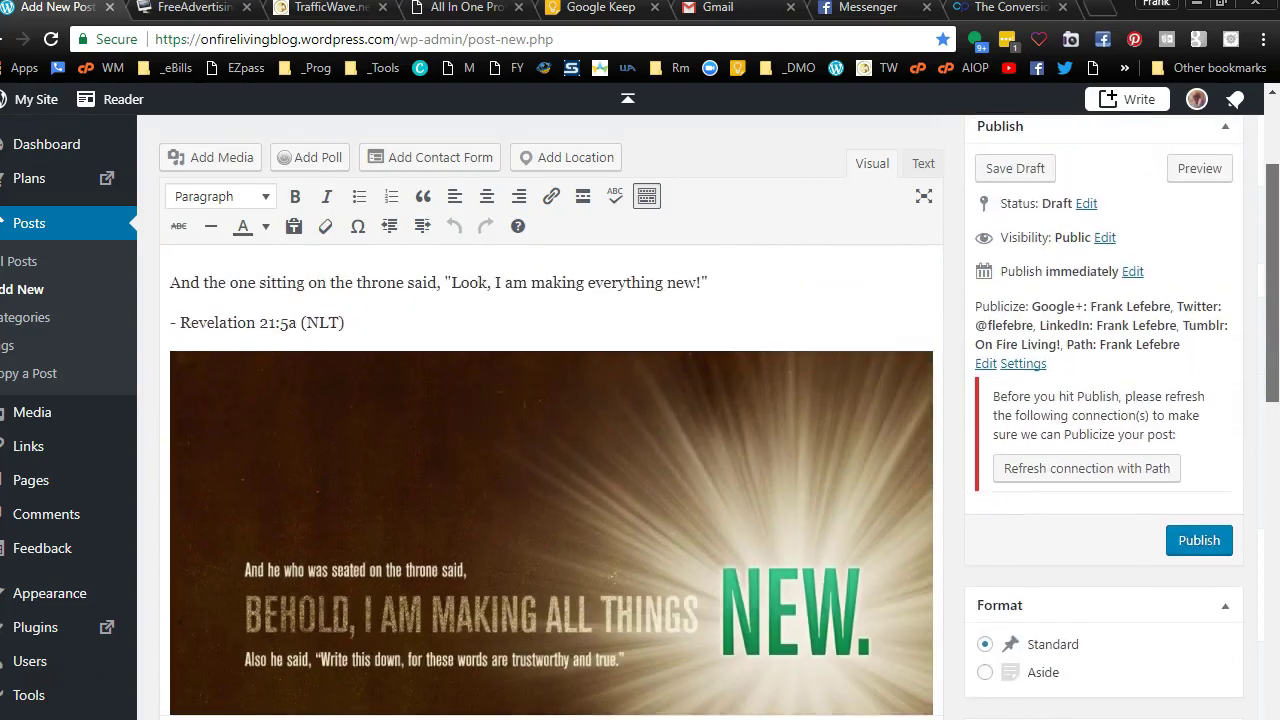
Replace the old verse and Revelation reference in the post's HTML source with the copied Psalm 37:3 verse, and return to visual editing.
click(923, 177)
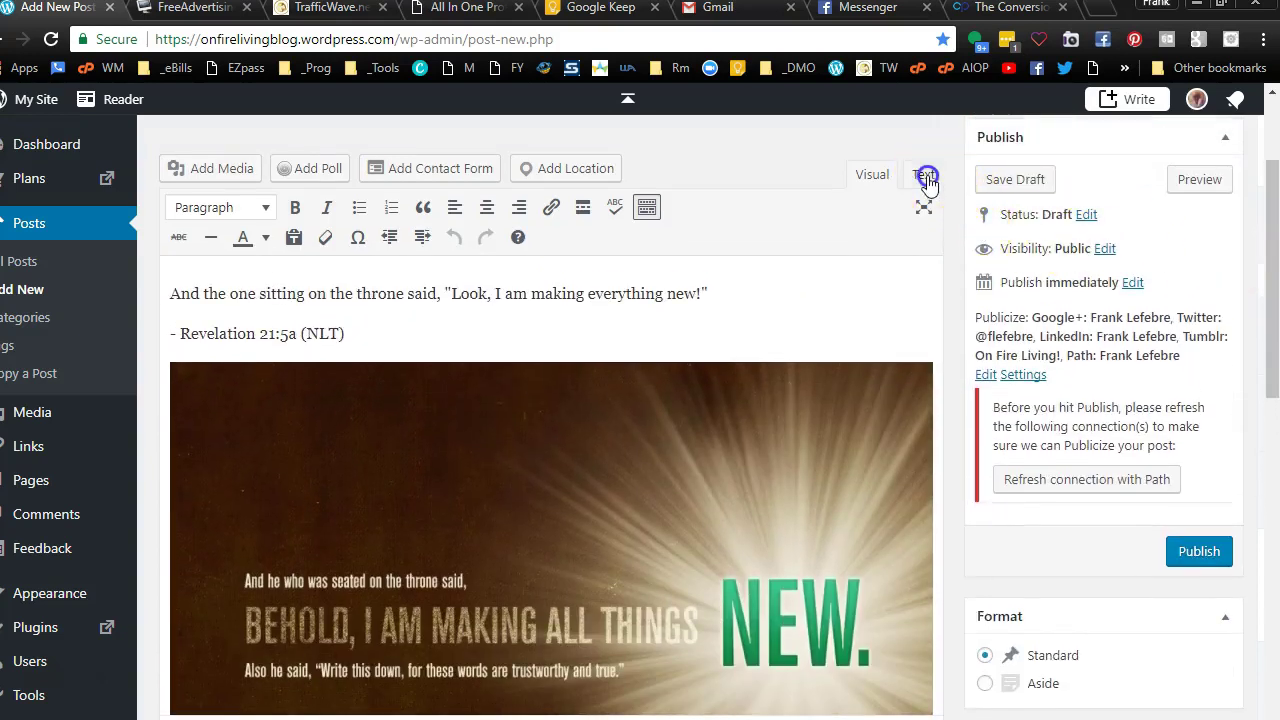
drag(353, 283, 166, 248)
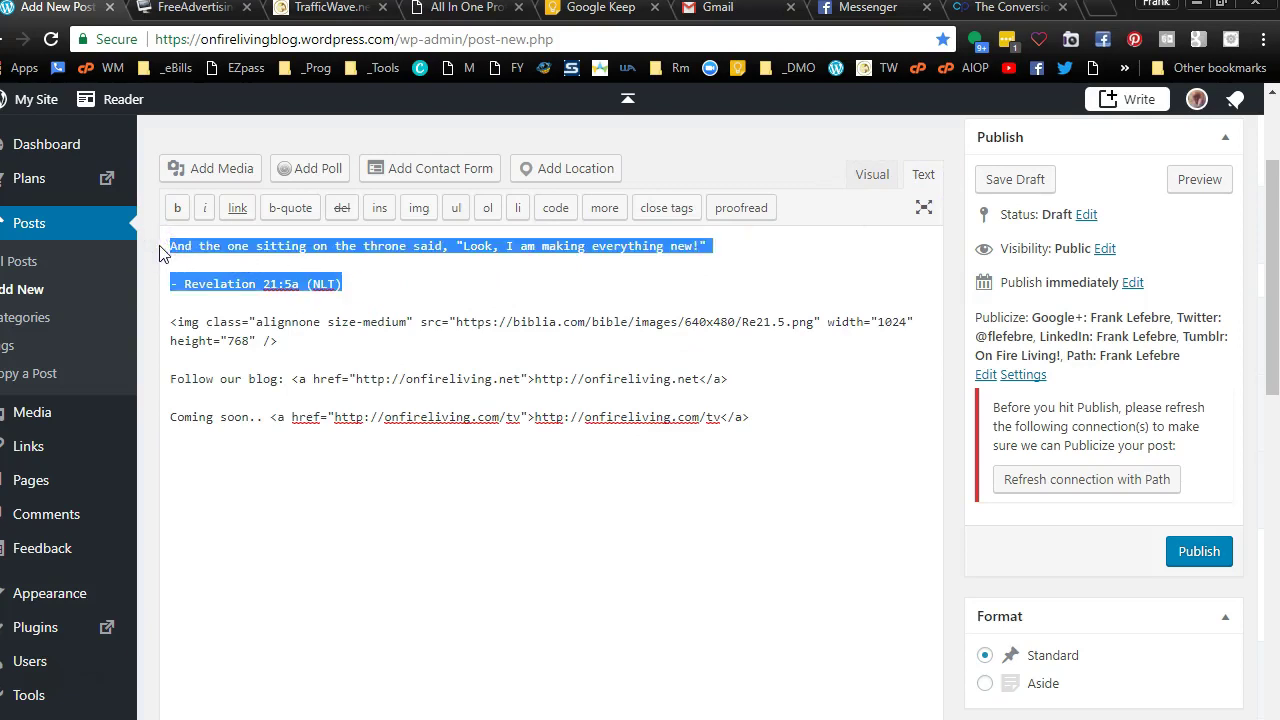
key(ctrl+v)
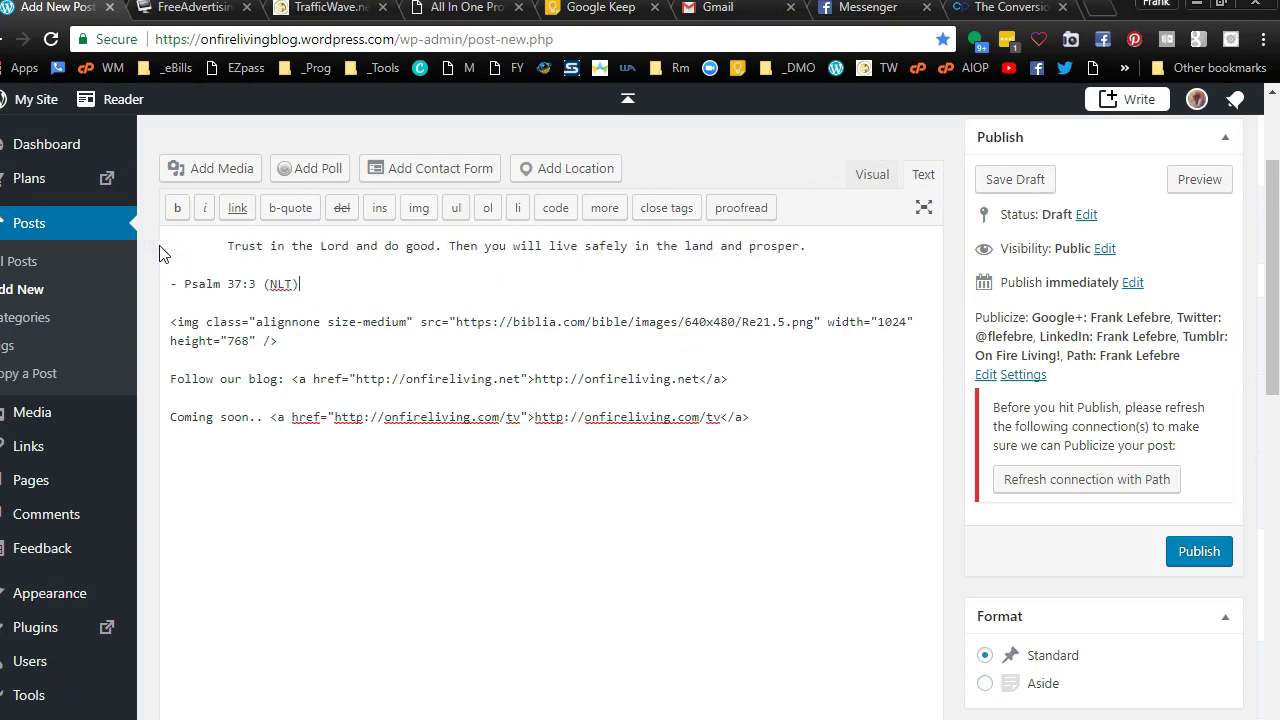
click(872, 177)
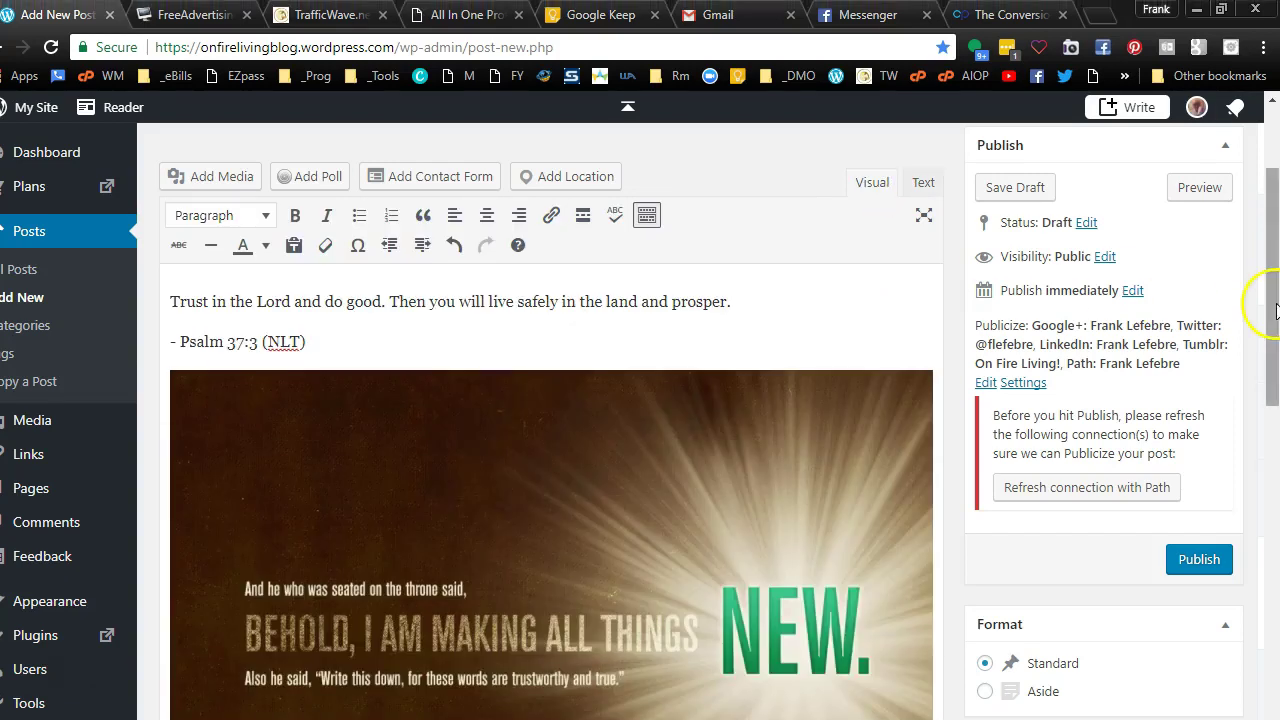
Change the date in the post title so it reads "Word For The Day 1/11/2018".
scroll(1258, 290, up, 1)
scroll(634, 300, up, 3)
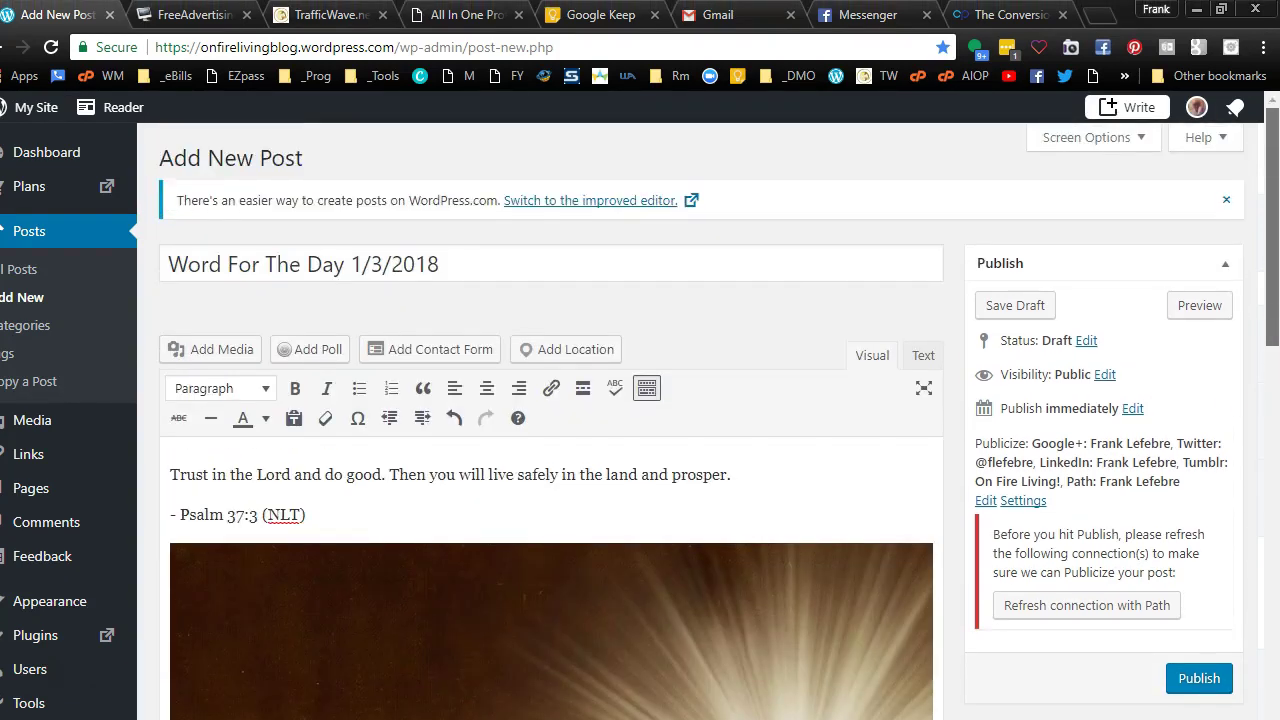
double_click(376, 261)
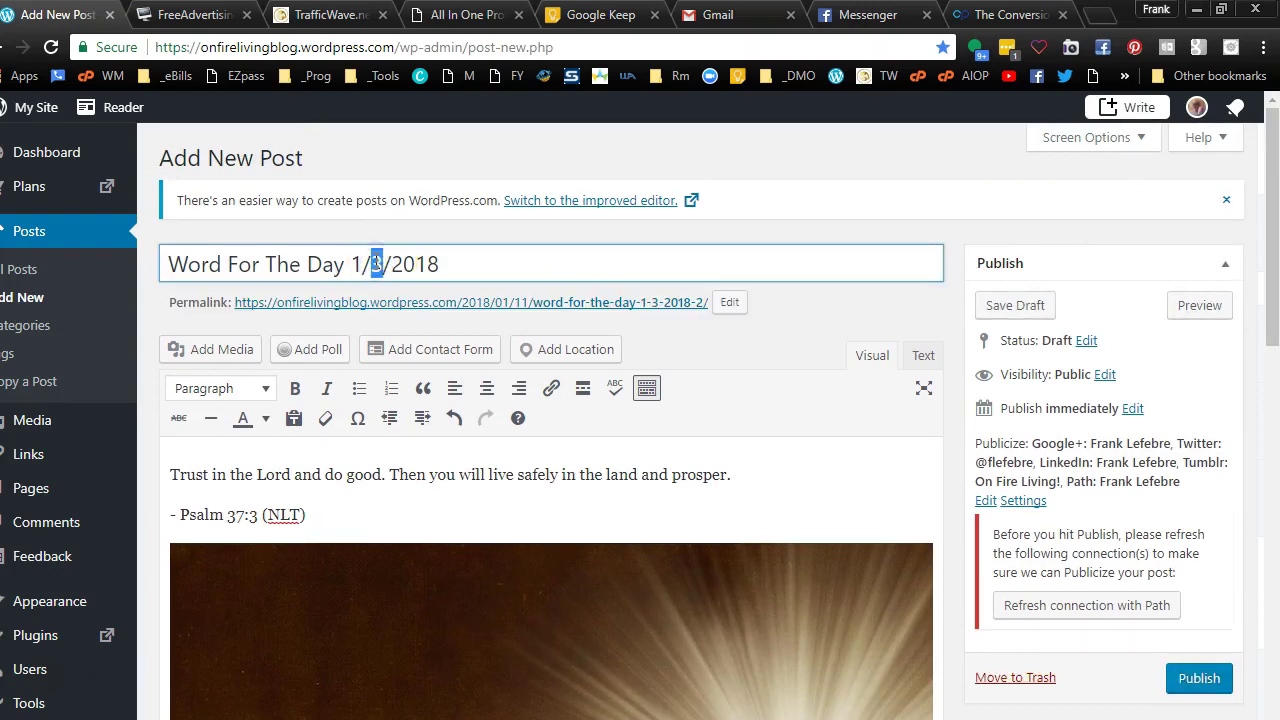
text(11)
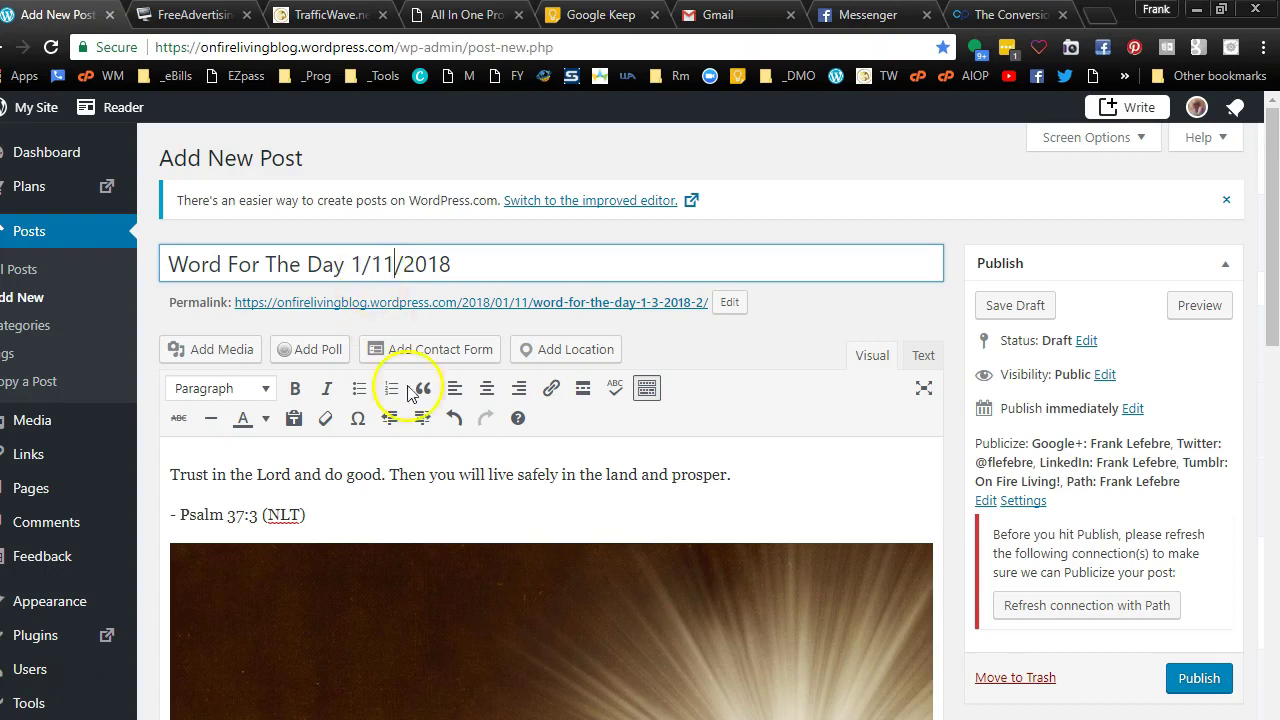
click(566, 490)
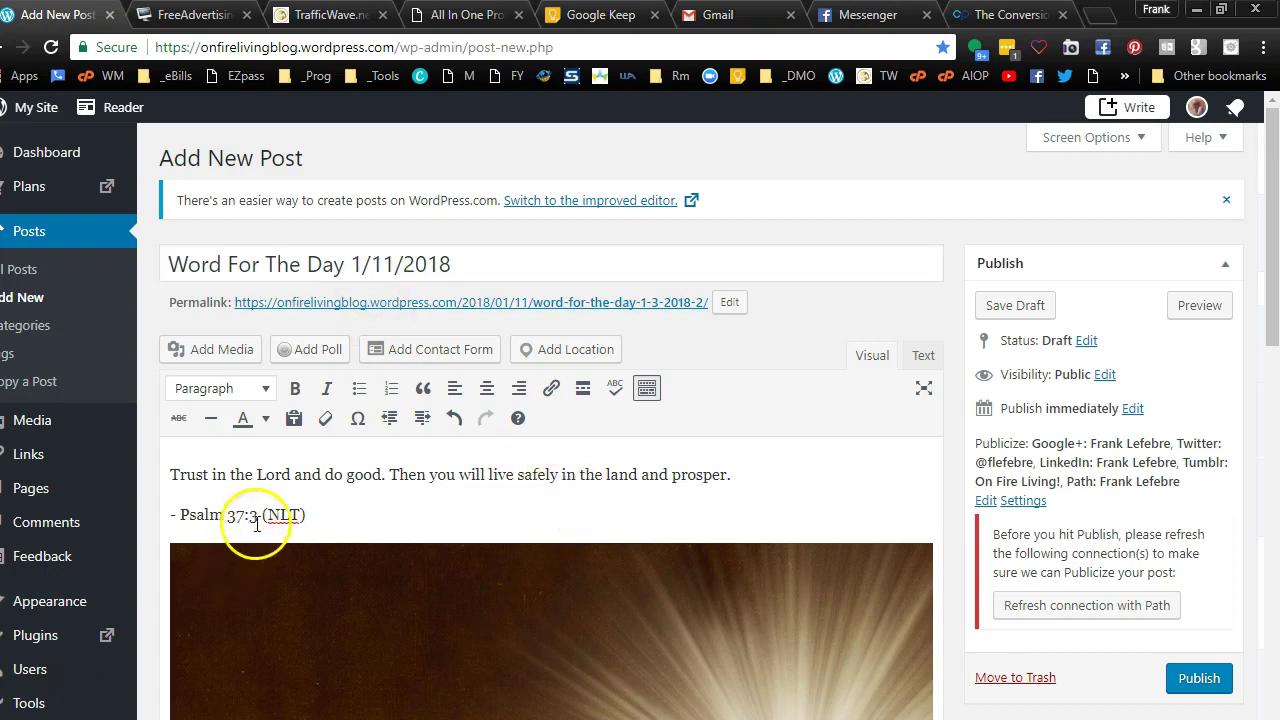
Copy the reference "Psalm 37:3" from the post and search Google Images for it in a new browser tab.
click(257, 516)
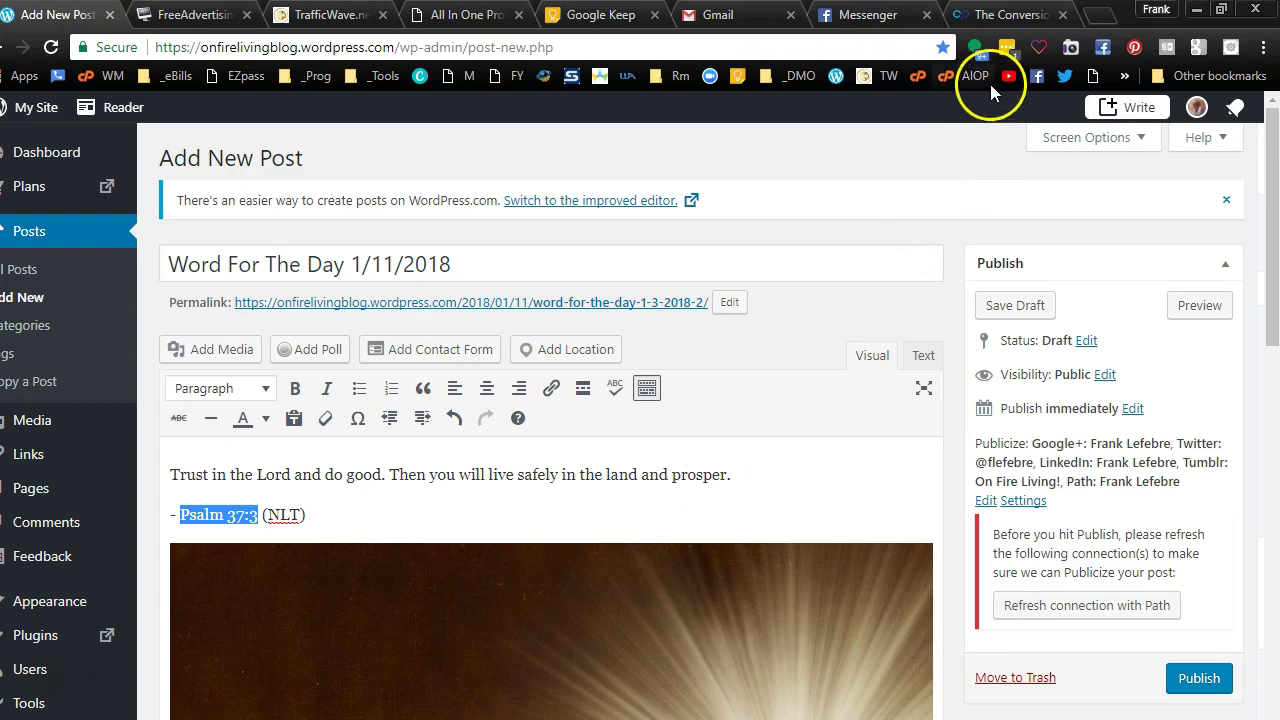
click(1100, 14)
key(ctrl+v)
key(Return)
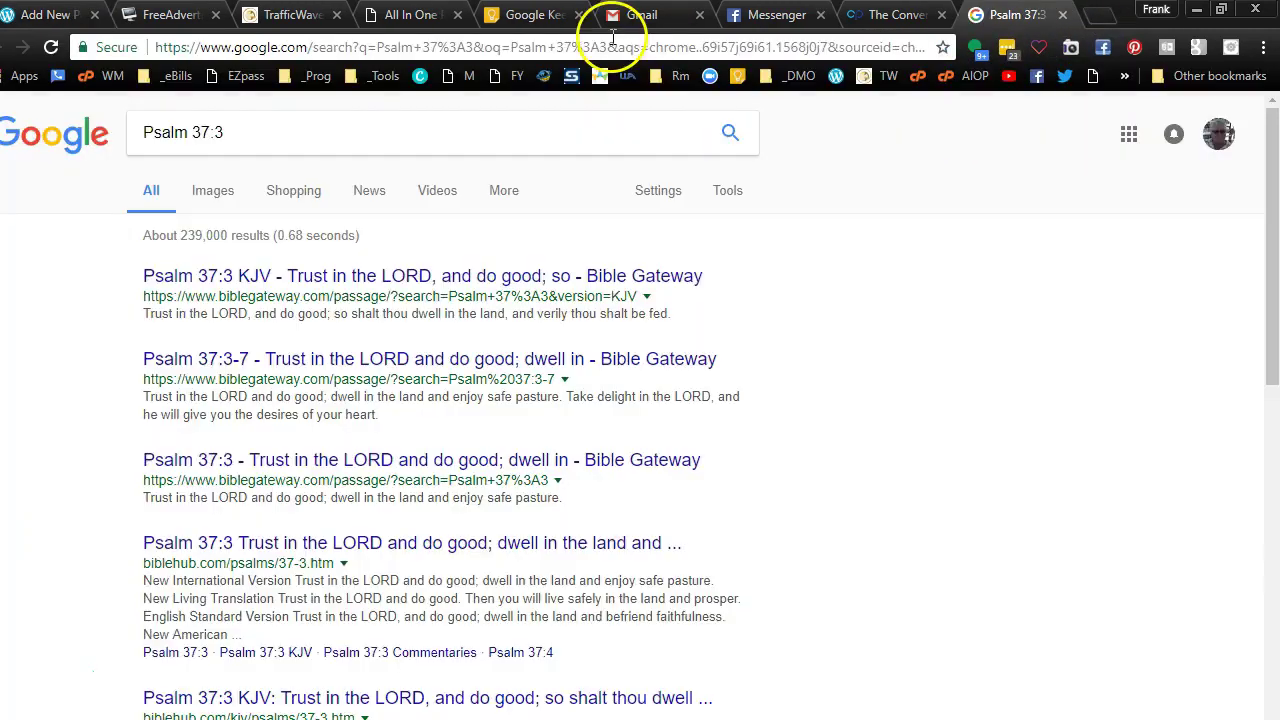
click(208, 193)
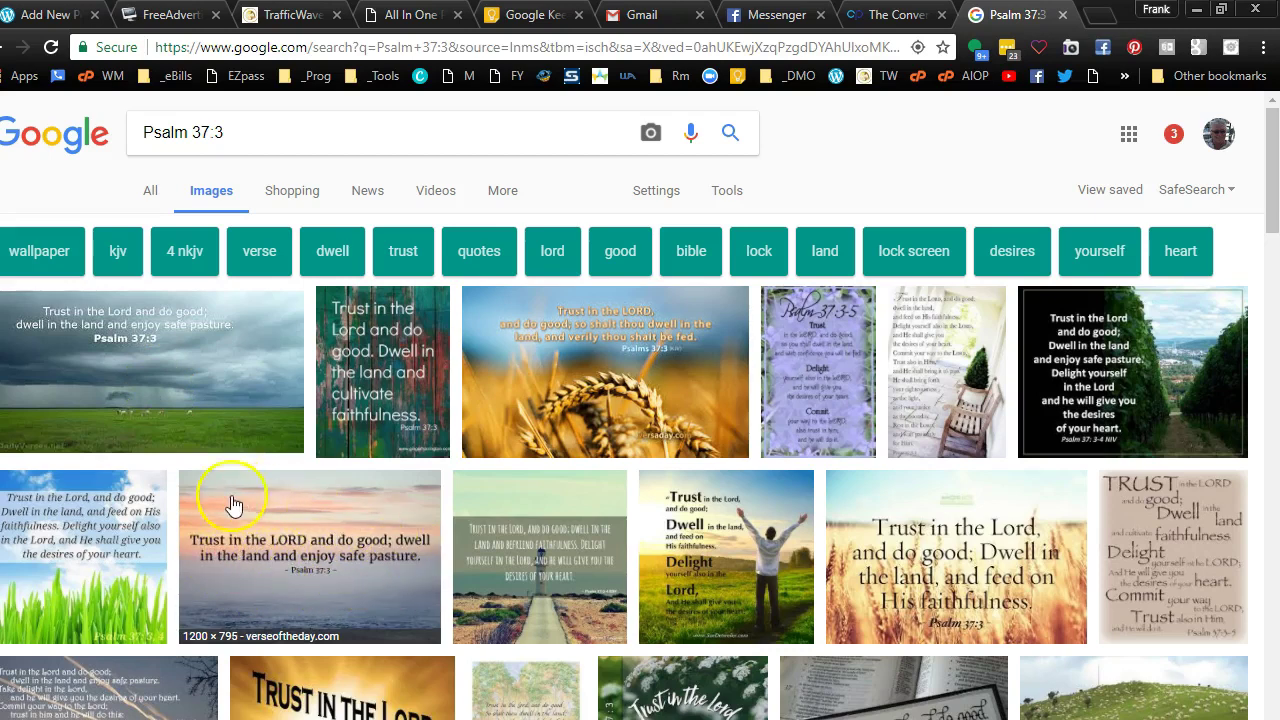
Open the verseoftheday.com sunset-over-water picture with the Psalm 37:3 text and copy its image address.
click(334, 566)
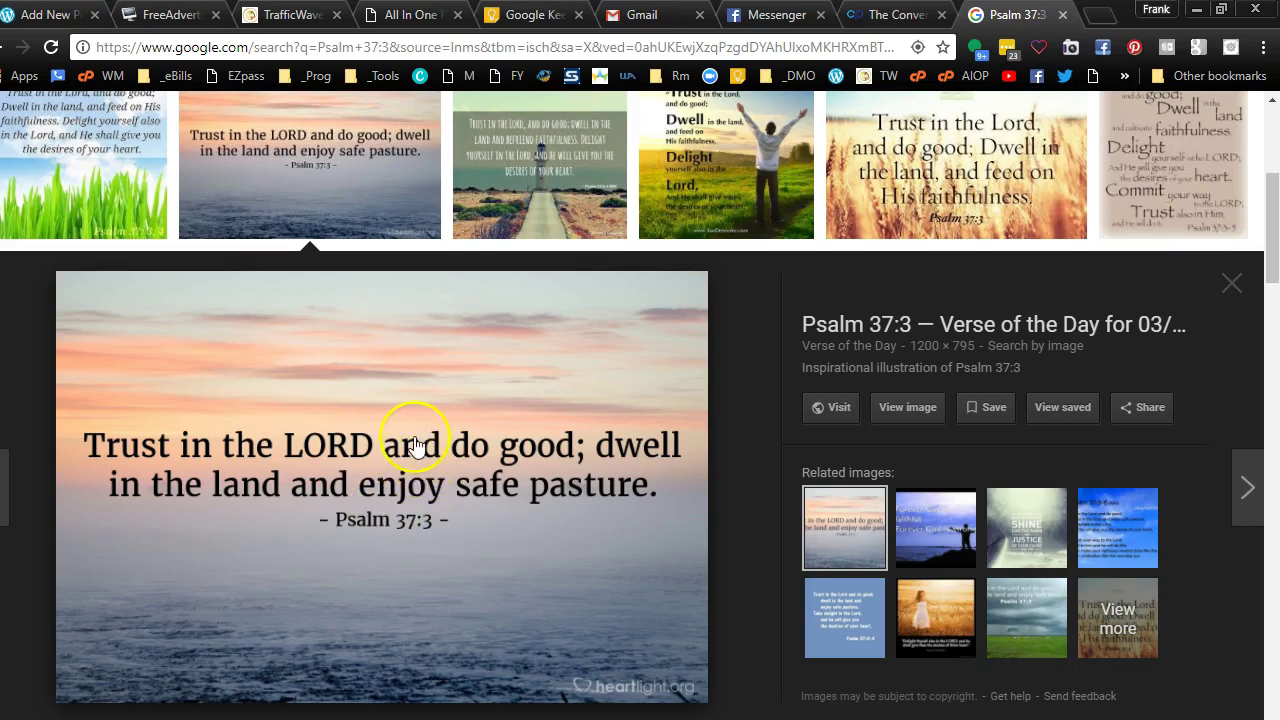
right_click(415, 440)
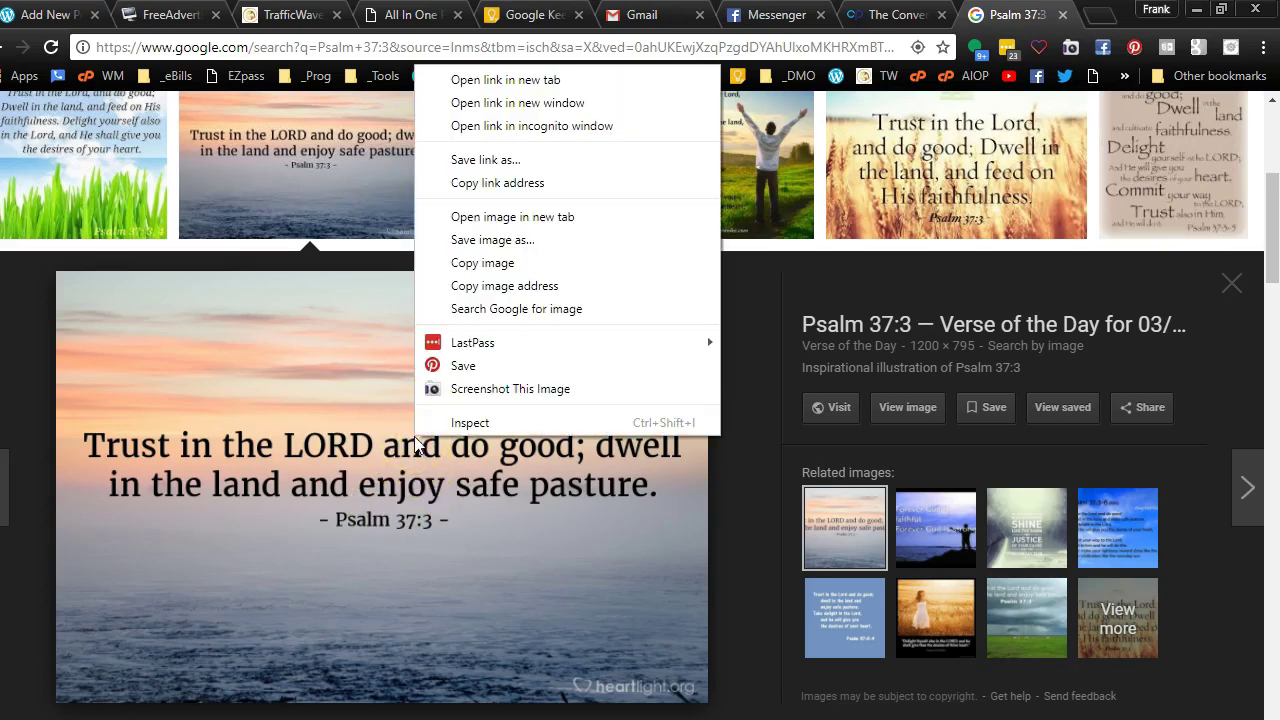
click(508, 288)
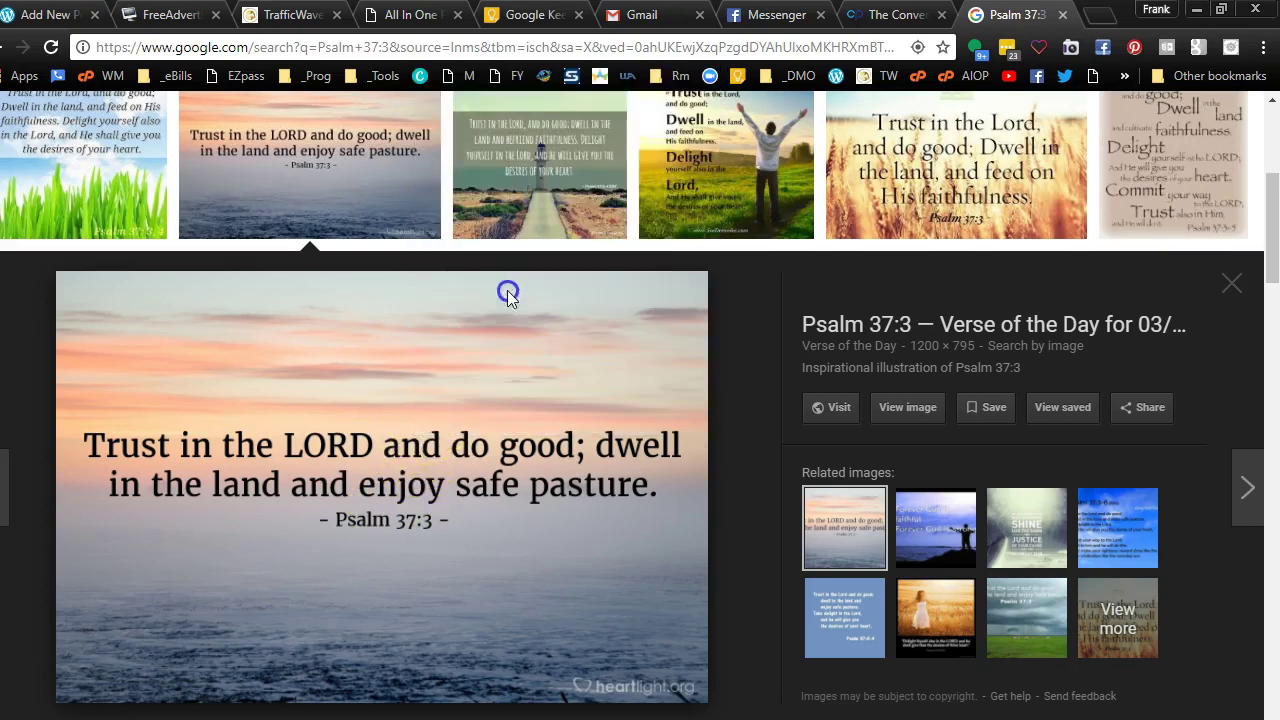
click(37, 14)
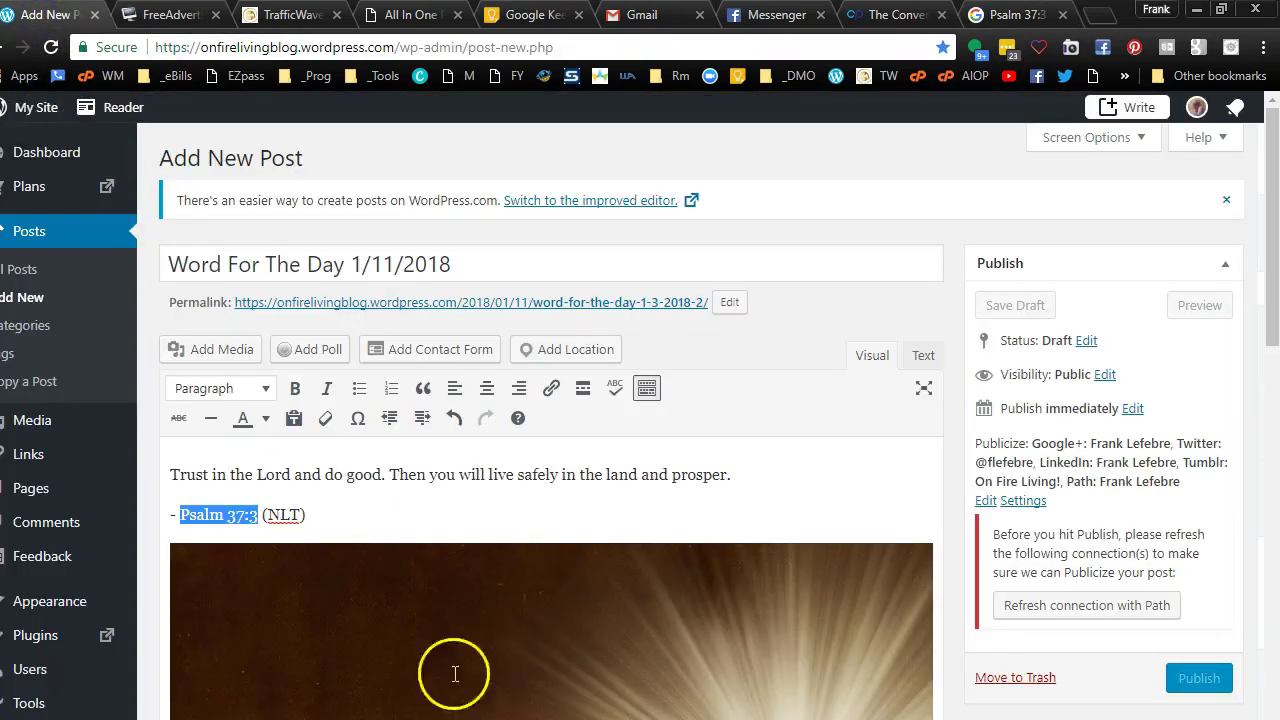
click(494, 651)
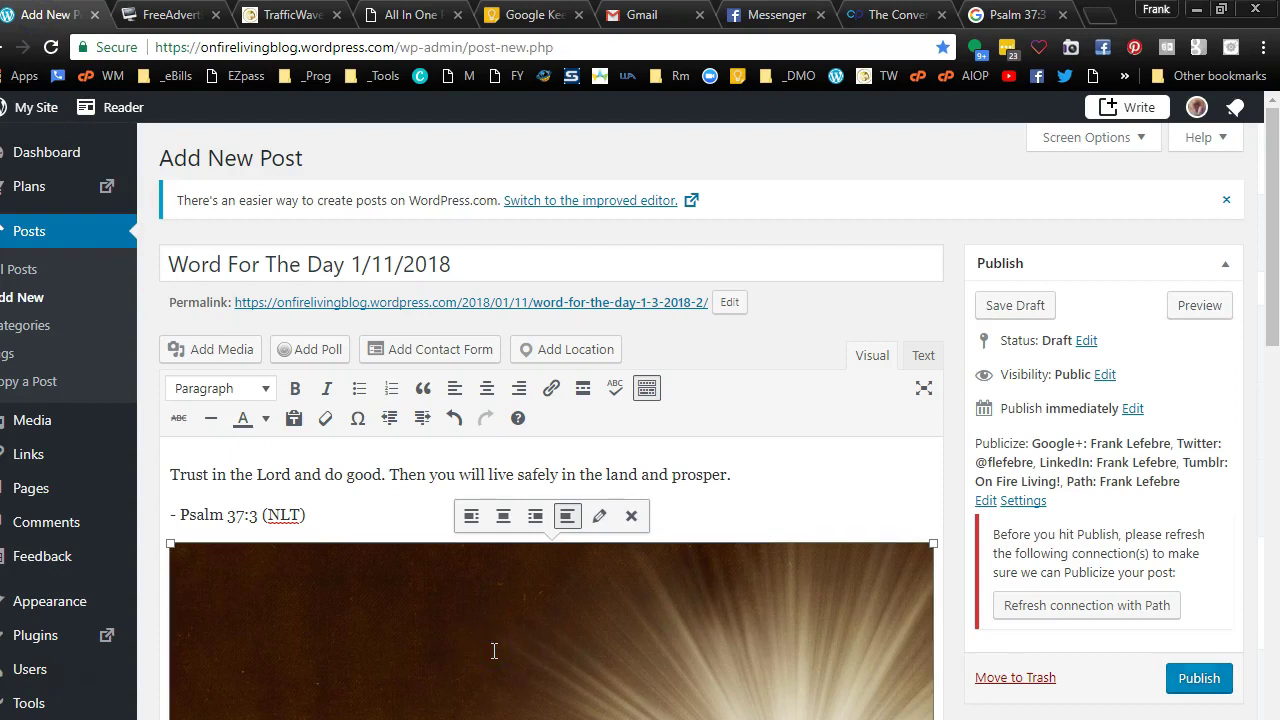
click(216, 352)
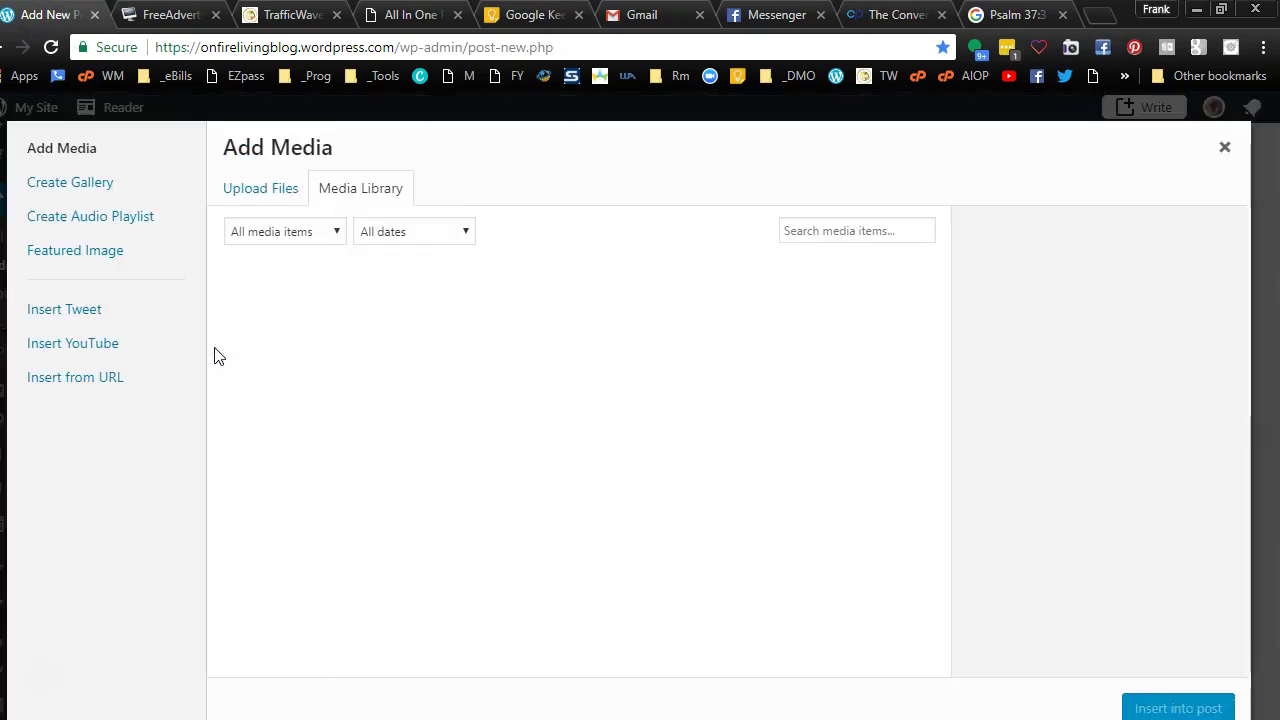
click(109, 379)
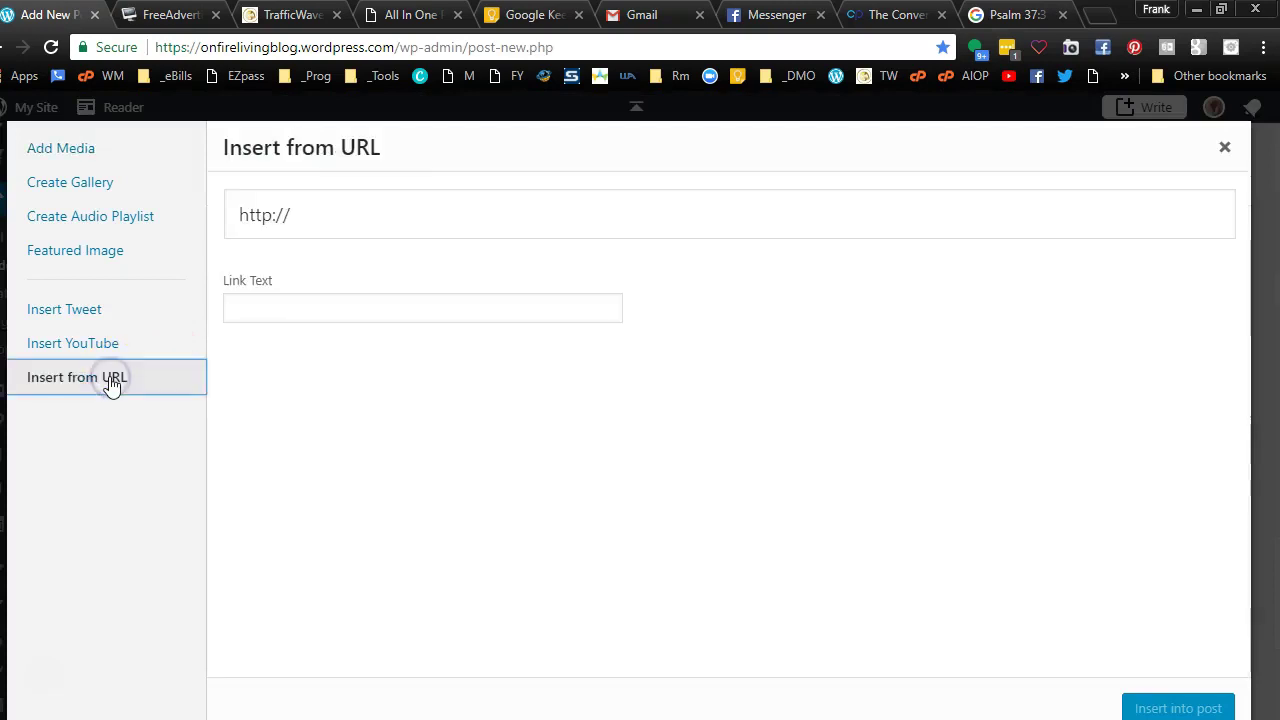
drag(300, 222, 220, 220)
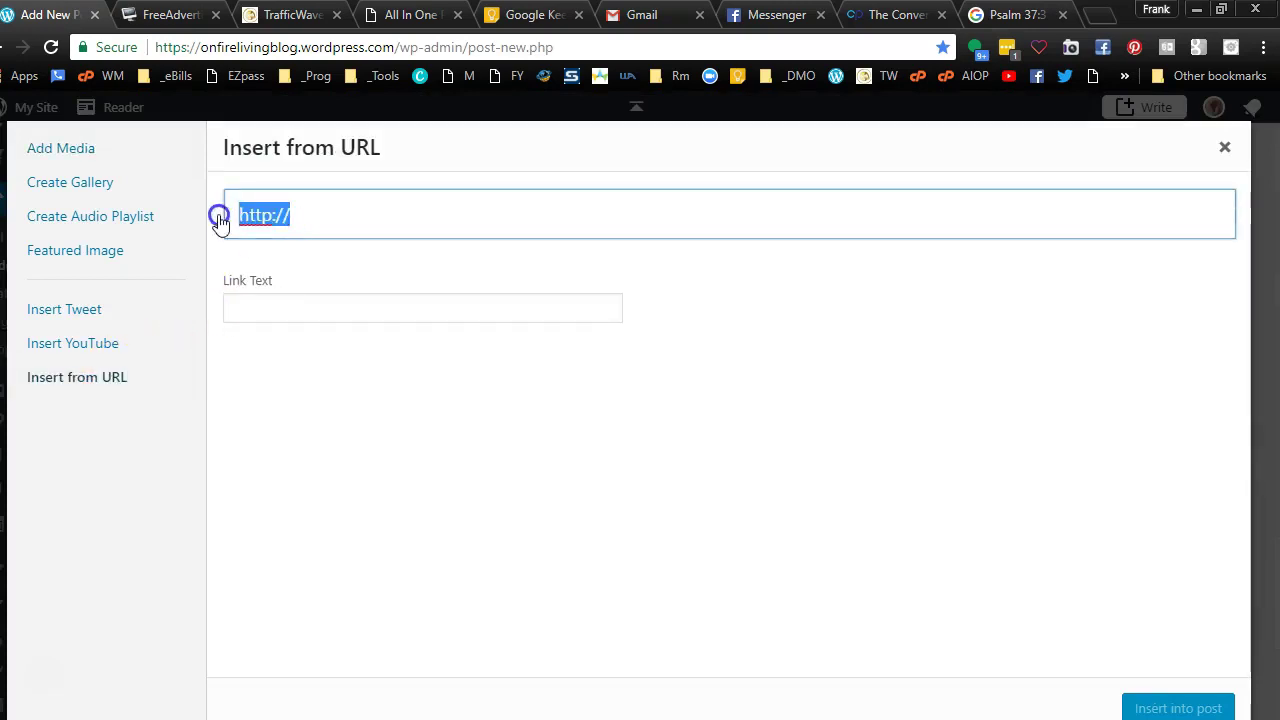
key(ctrl+v)
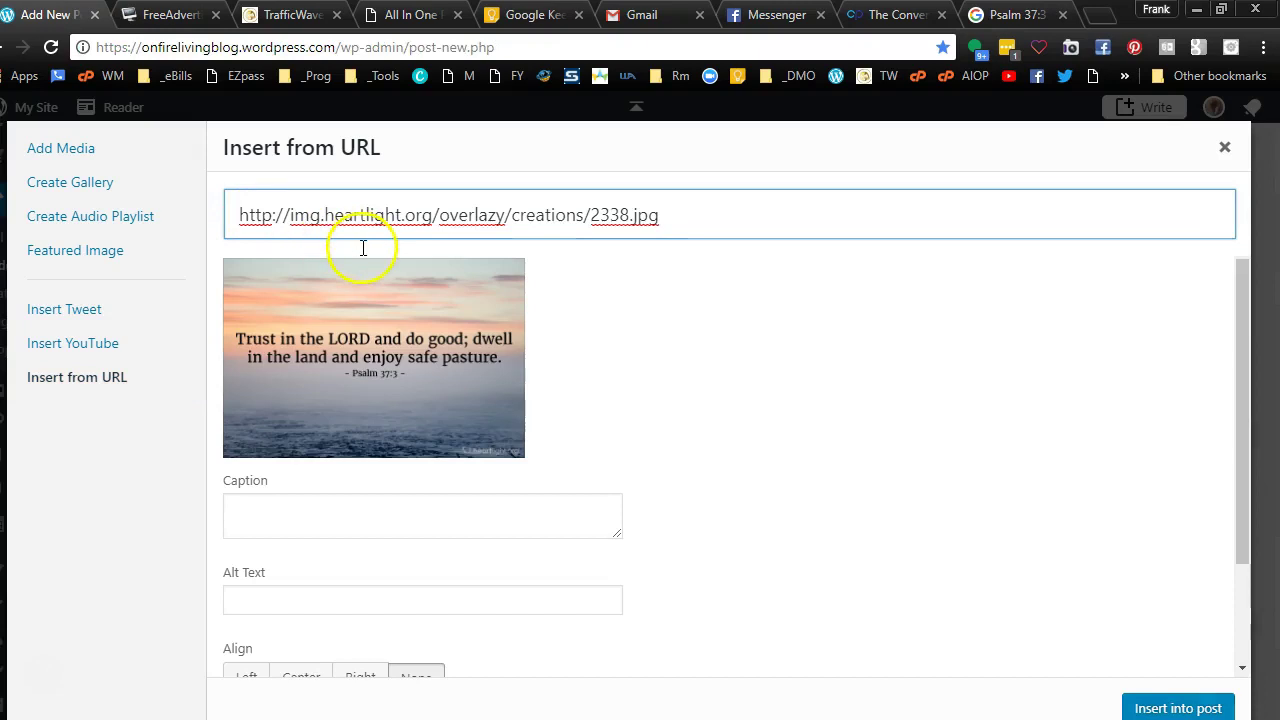
click(659, 229)
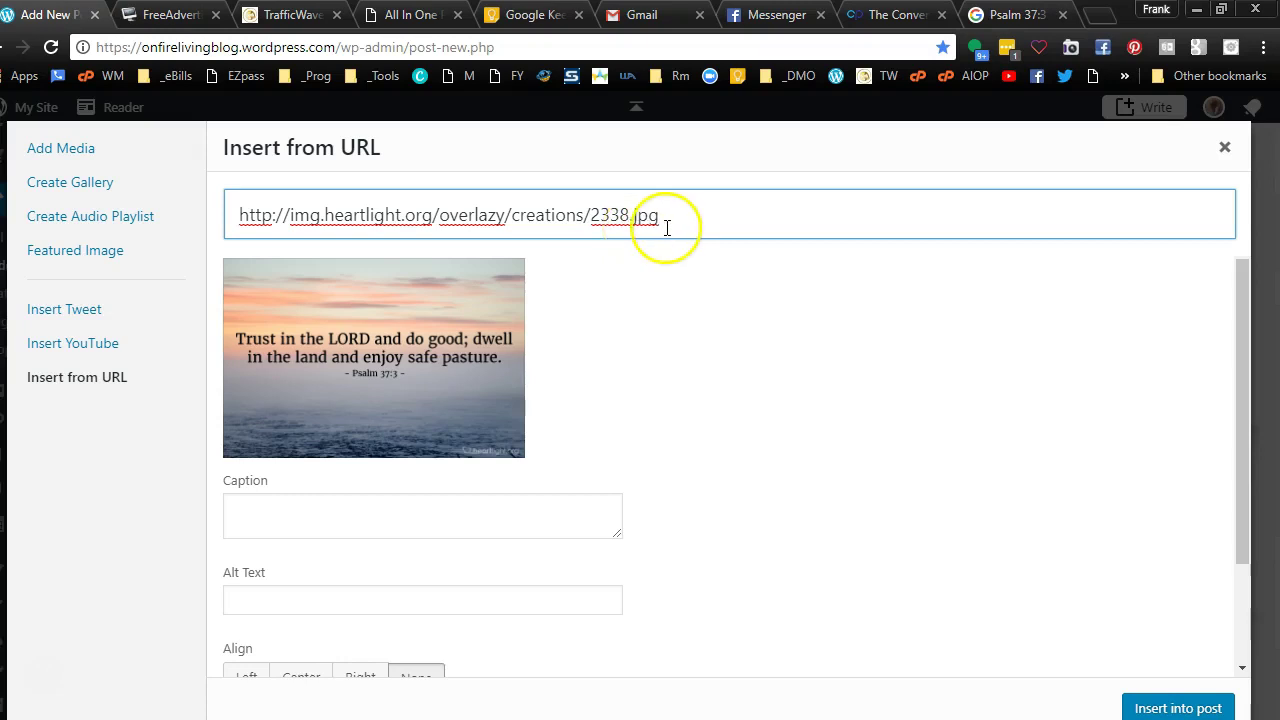
click(1160, 708)
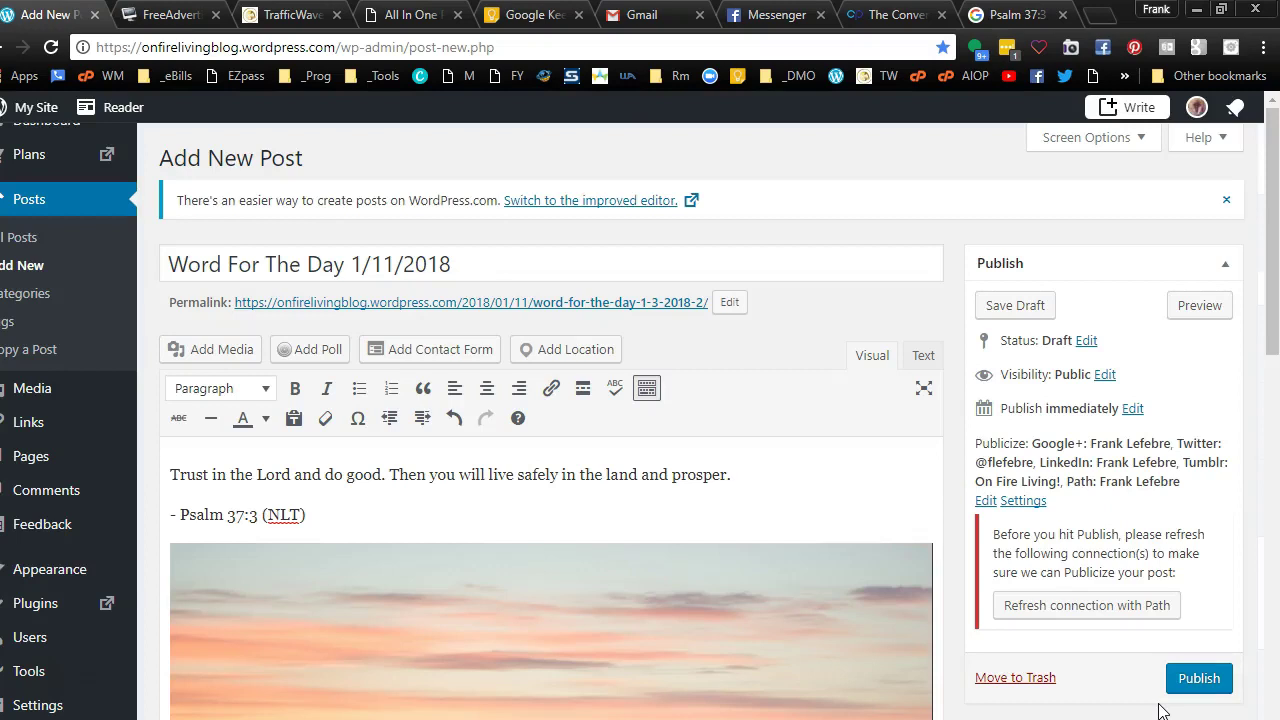
Check the updated verse and picture in the post, and publish it.
scroll(1038, 322, down, 2)
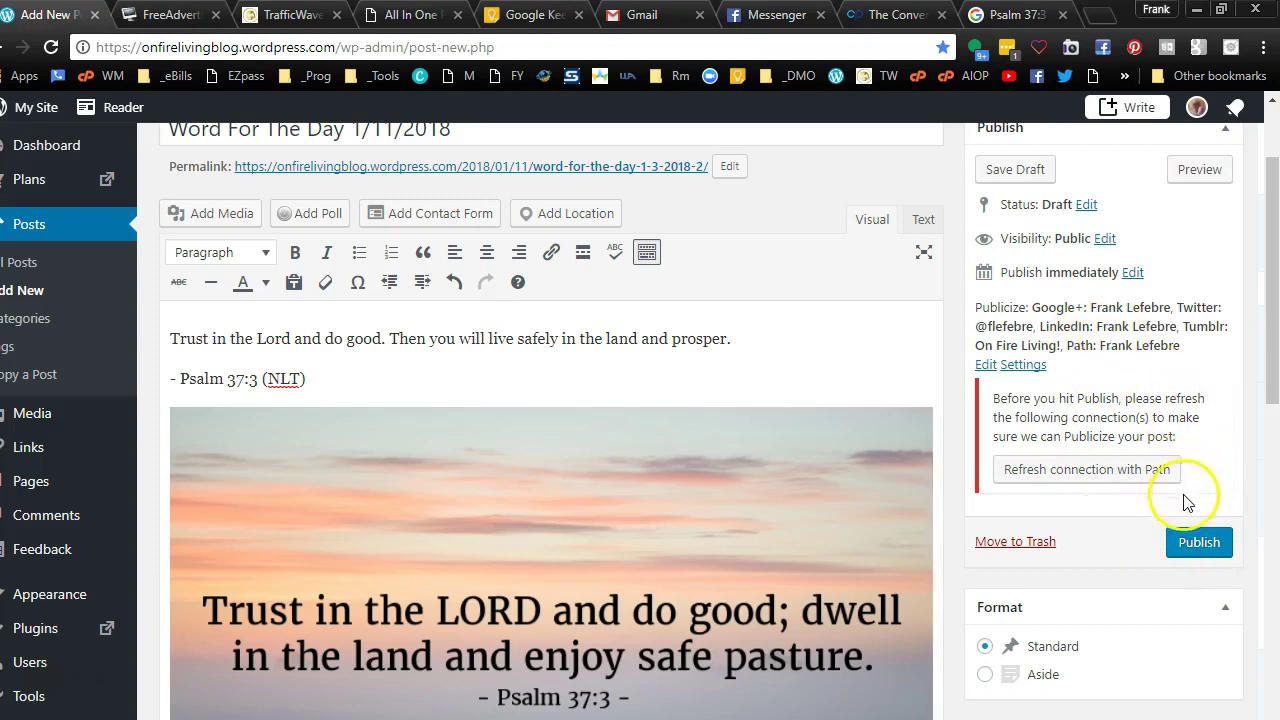
click(1192, 543)
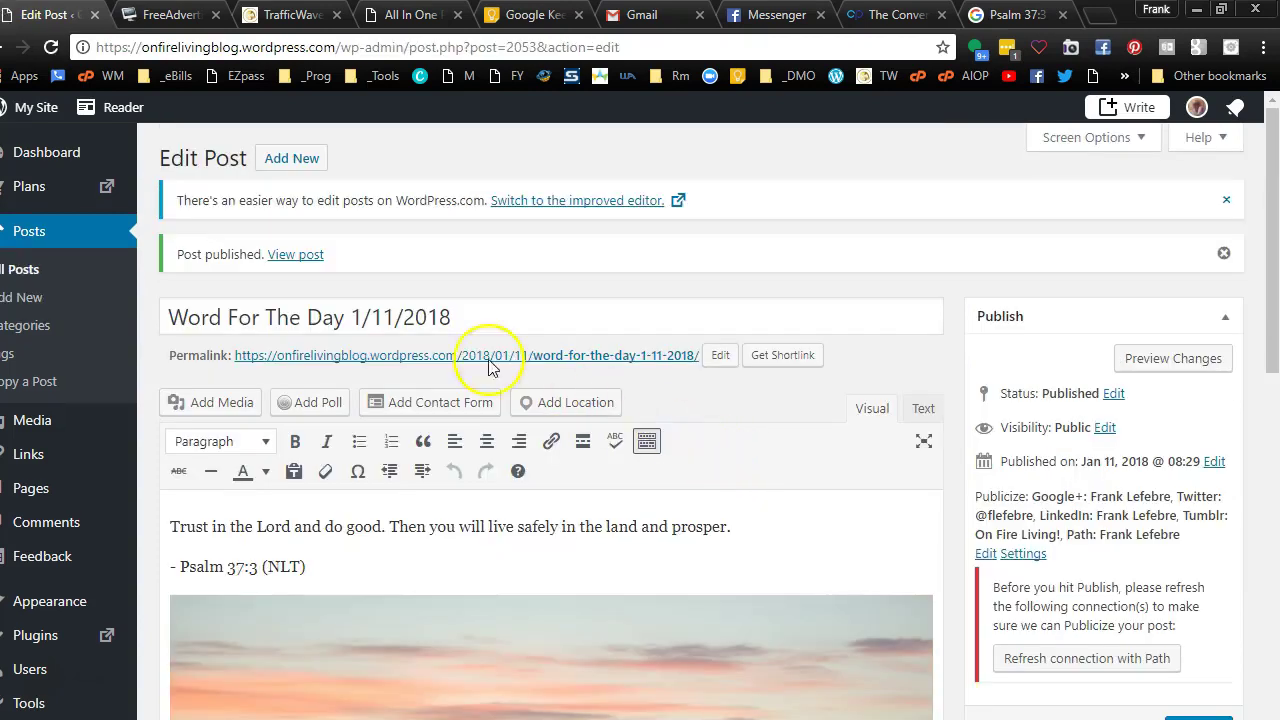
View the published post on the blog and look over its title, verse, picture, blog links and sidebar.
click(298, 251)
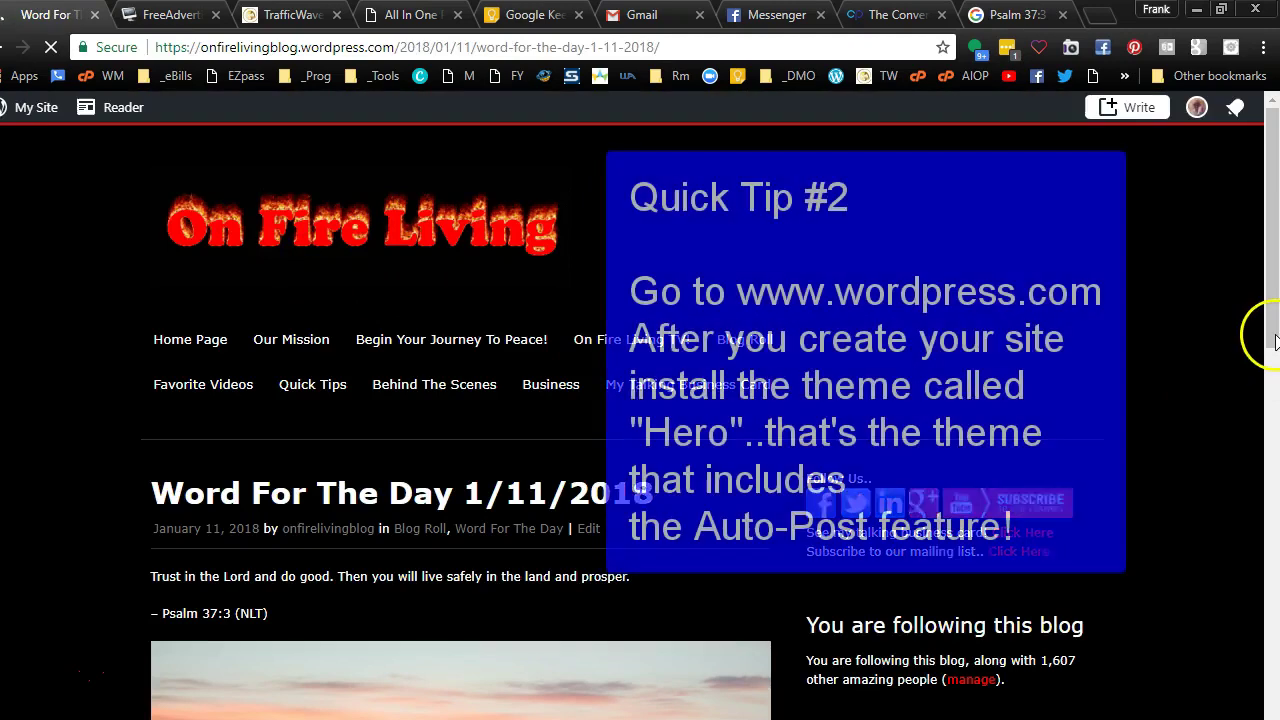
drag(1273, 334, 1279, 374)
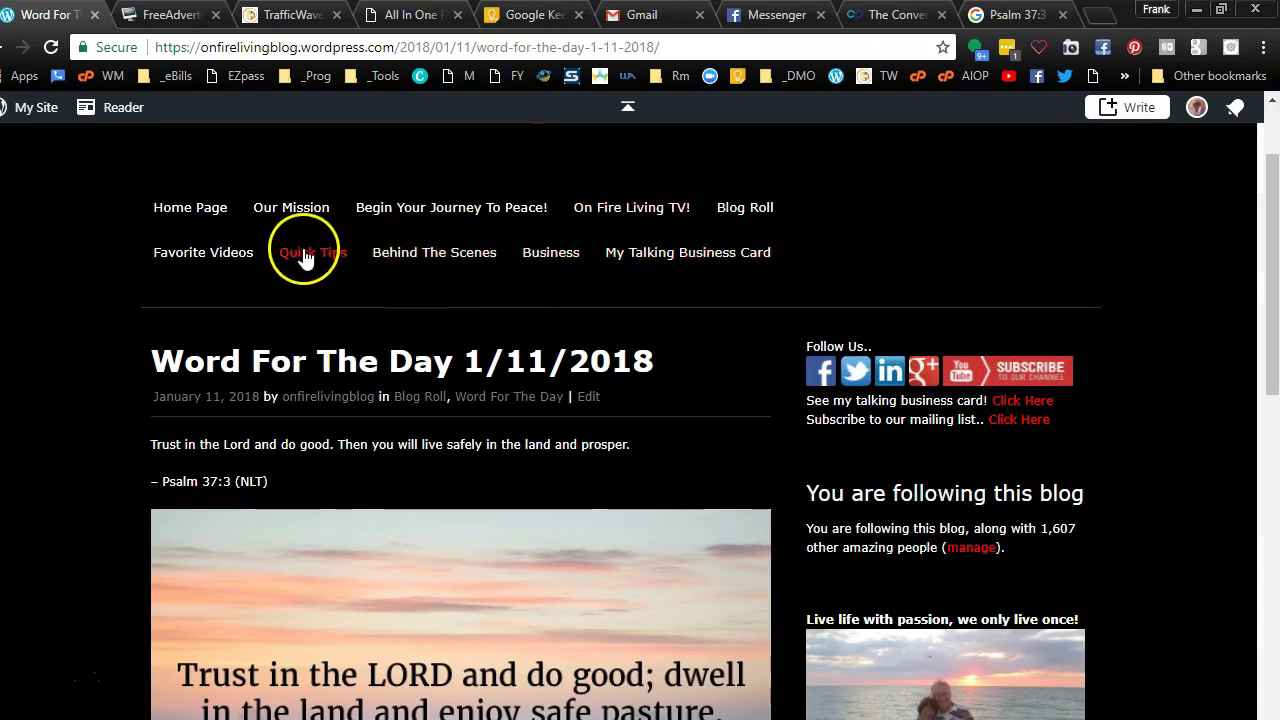
mouse_move(255, 258)
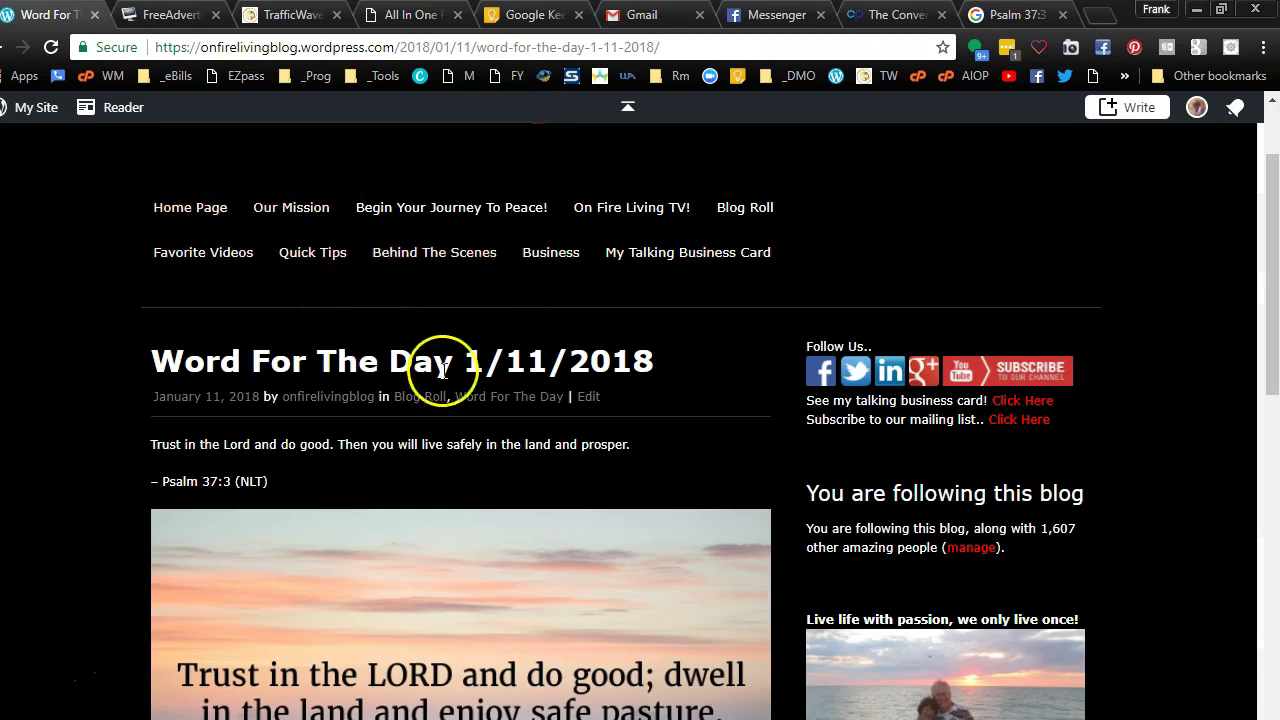
drag(1265, 348, 1265, 418)
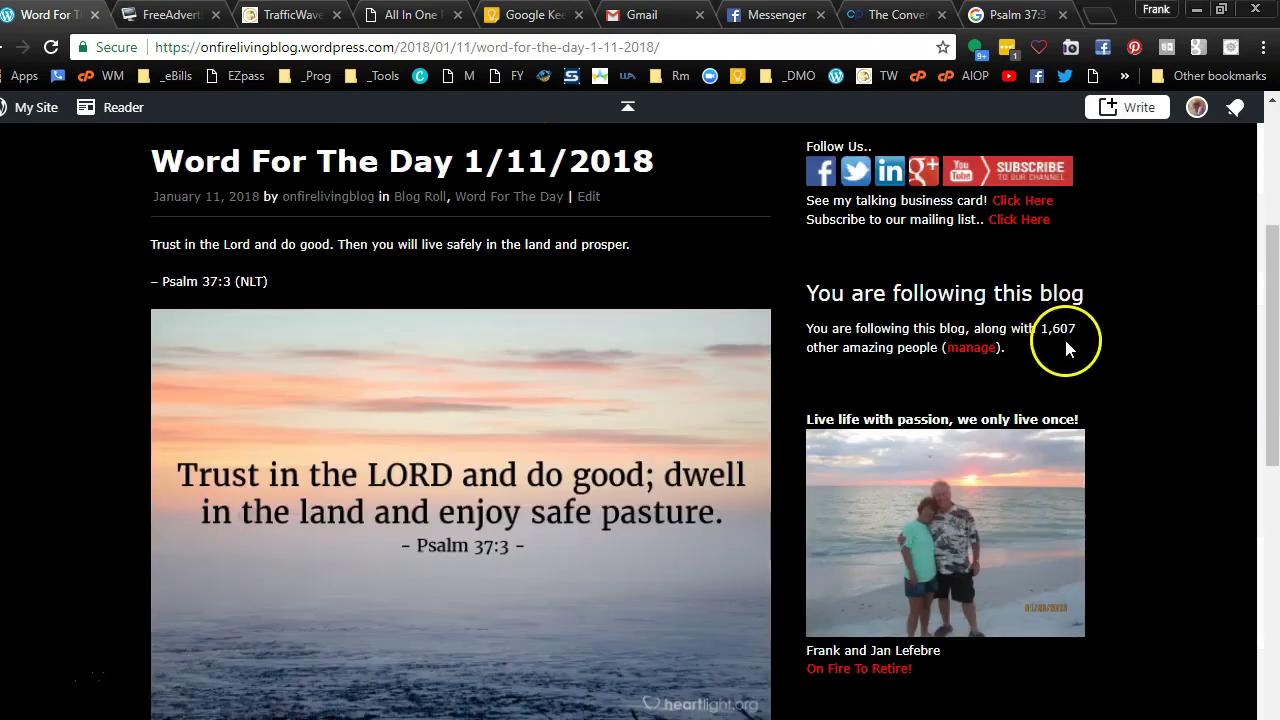
drag(1270, 406, 1270, 522)
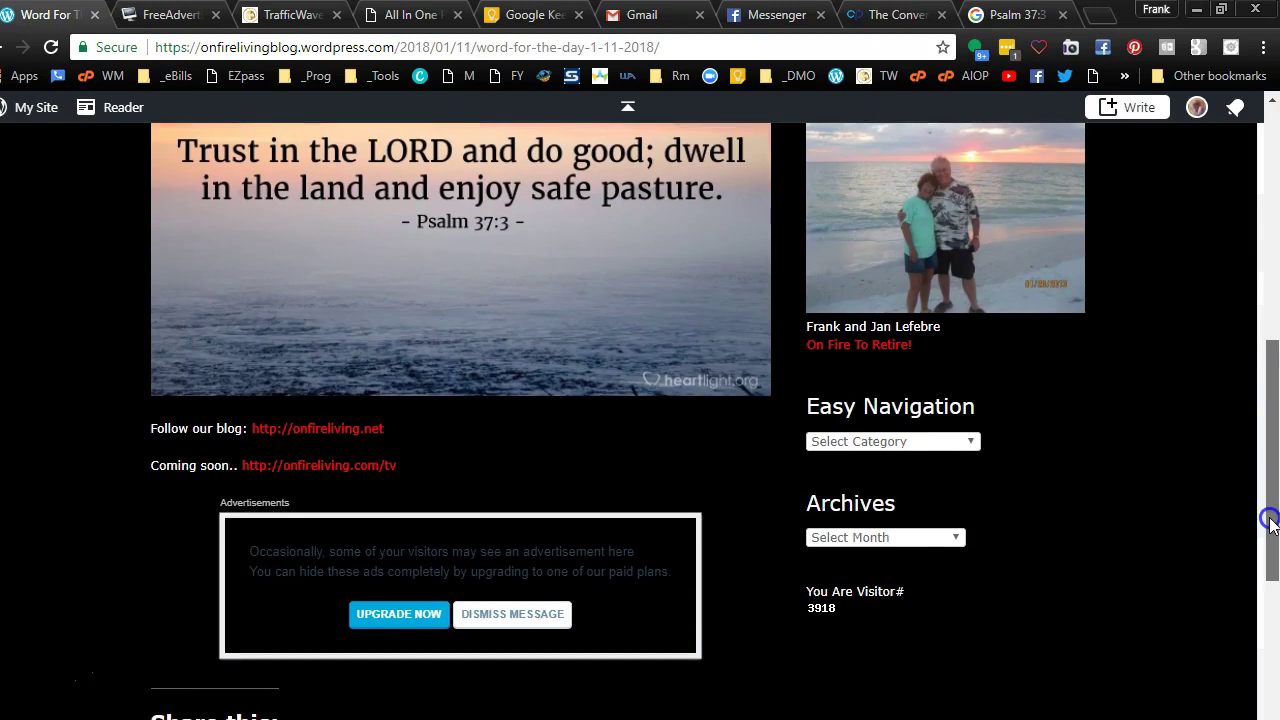
scroll(1270, 520, down, 3)
drag(1271, 565, 1271, 408)
scroll(903, 620, down, 5)
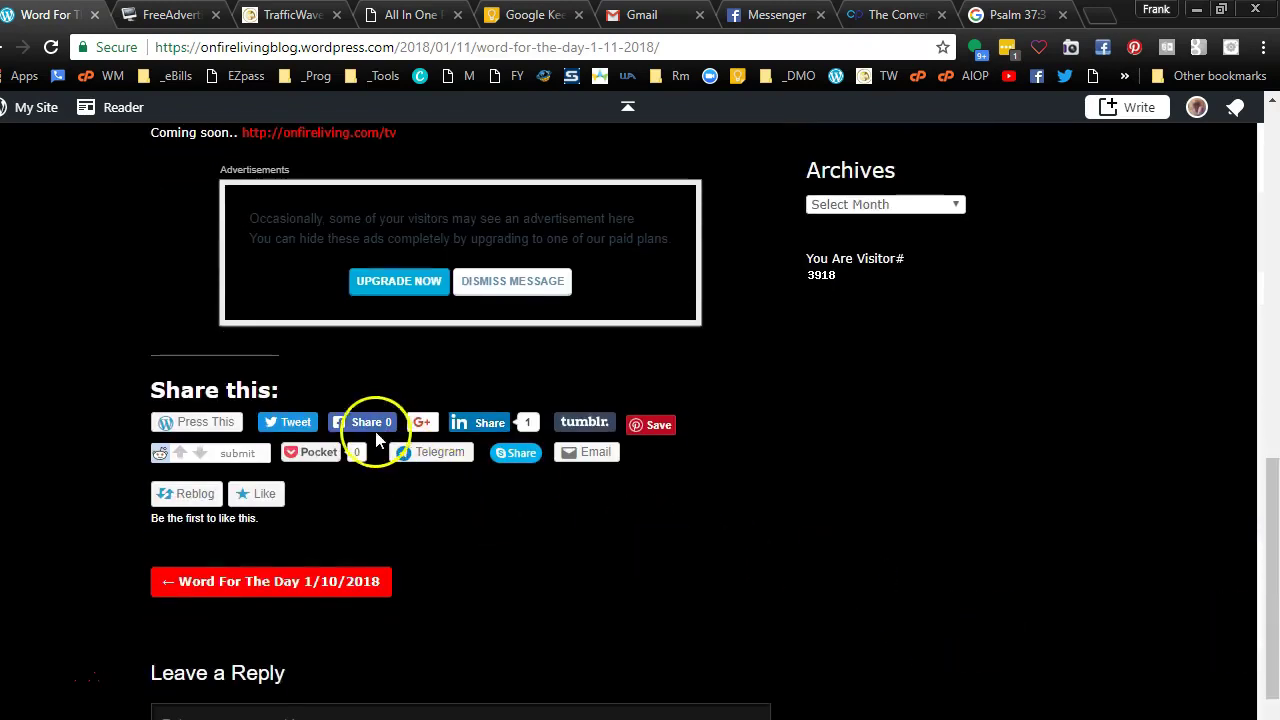
click(357, 424)
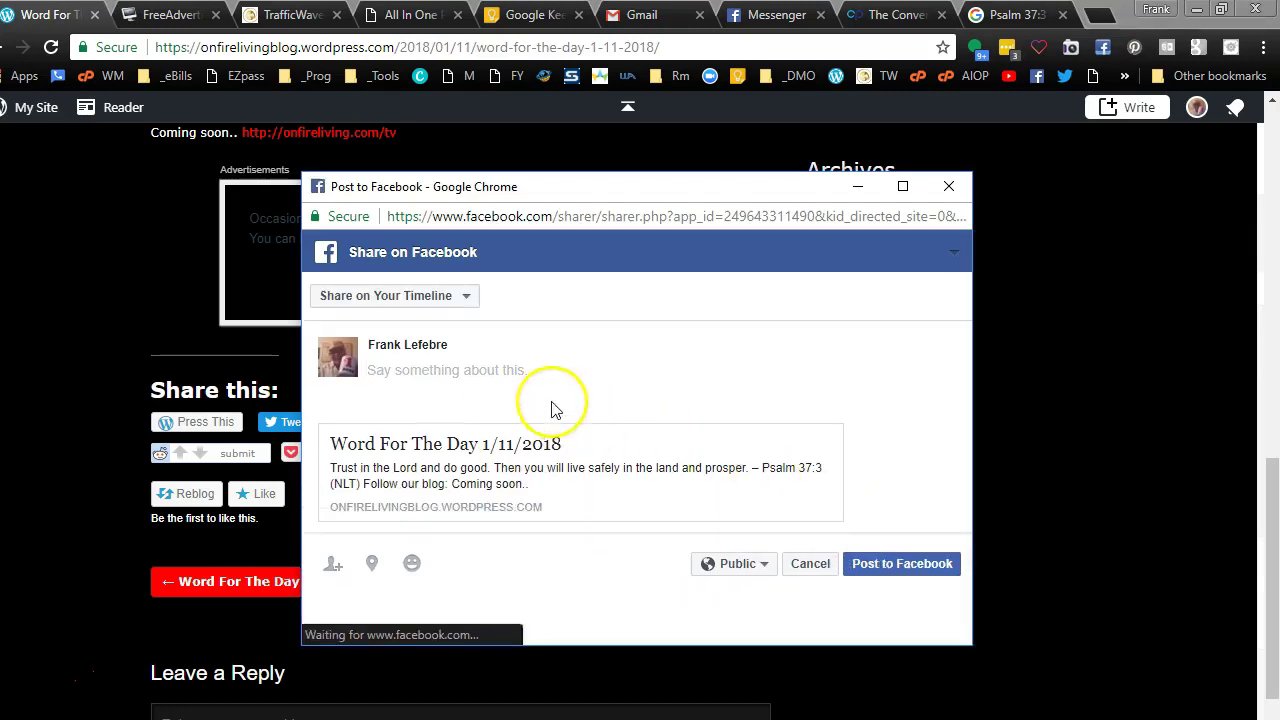
text(Word For The Day 1/11/2018 Follow our blog: http://onfireliving.com)
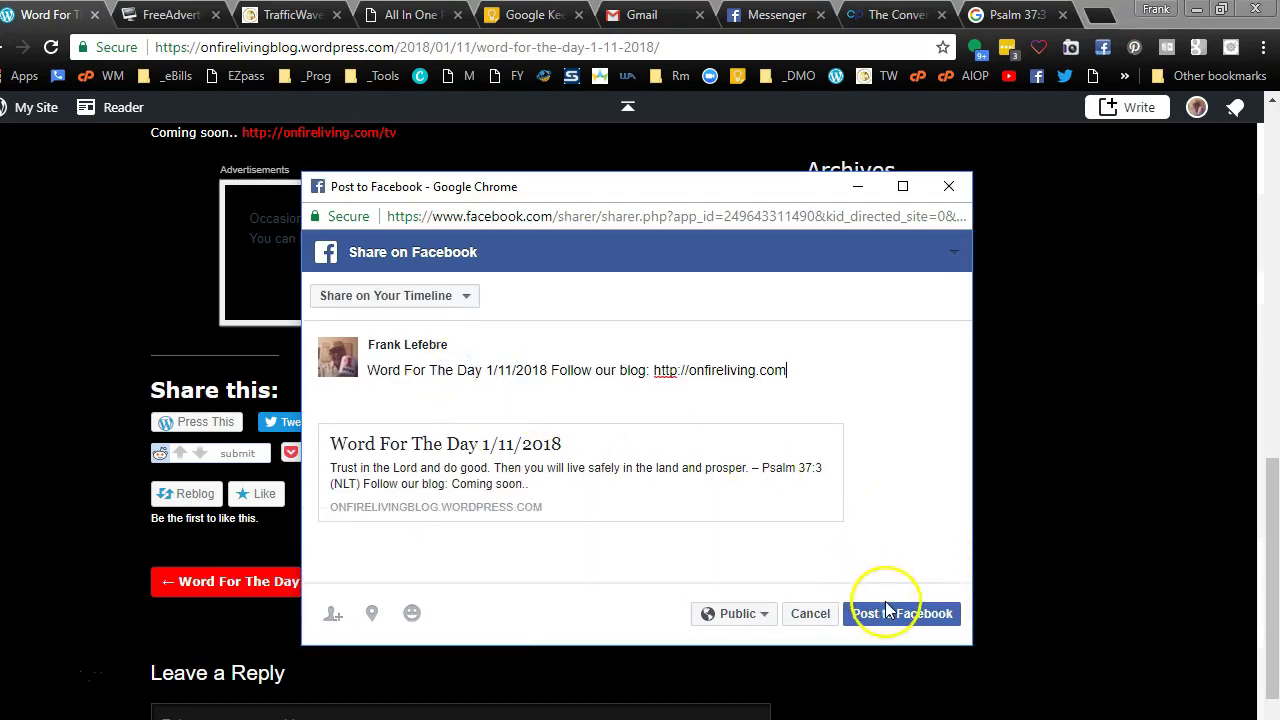
click(882, 617)
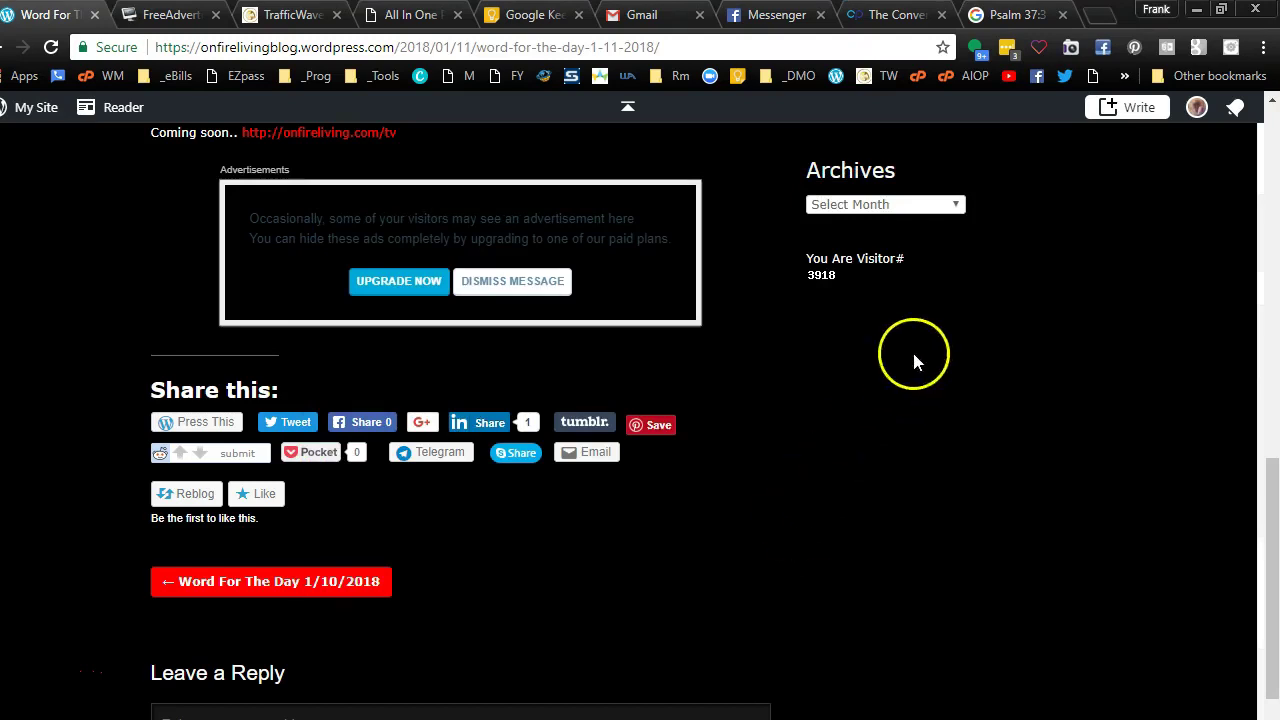
Open the Facebook profile and check the shared Word For The Day 1/11/2018 post on the timeline.
click(1035, 76)
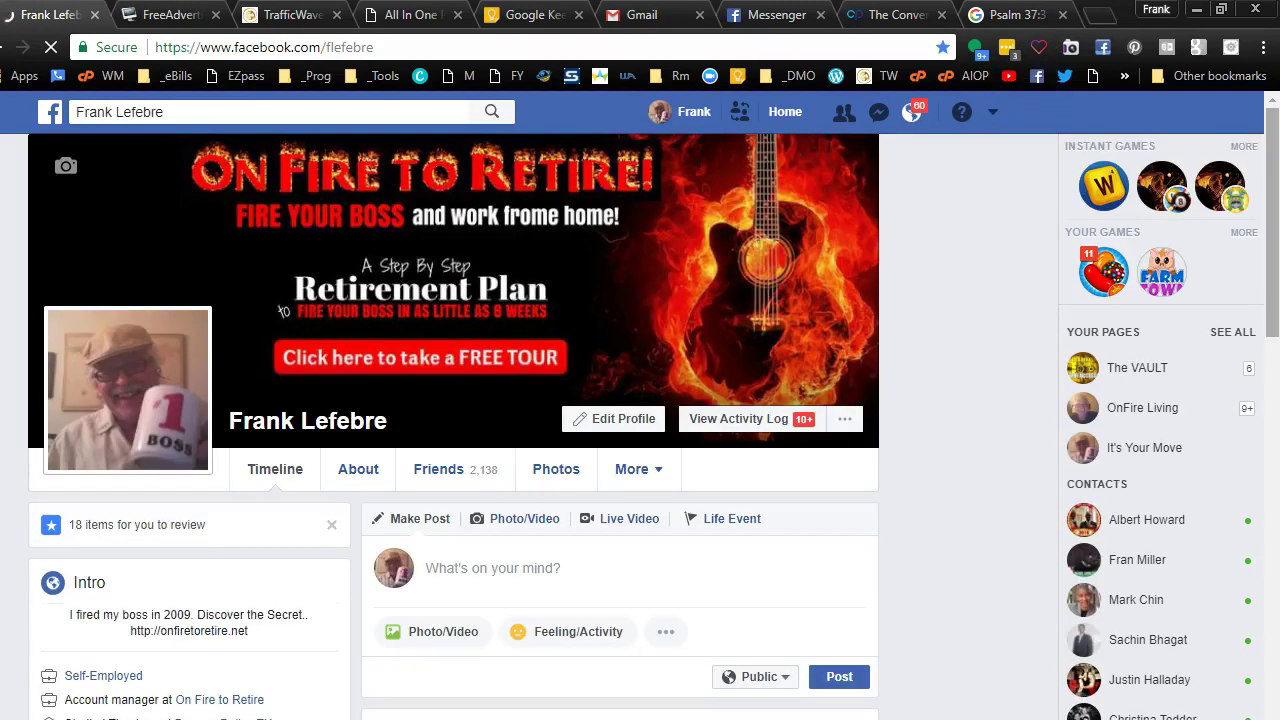
drag(1273, 285, 1268, 420)
scroll(1123, 536, up, 3)
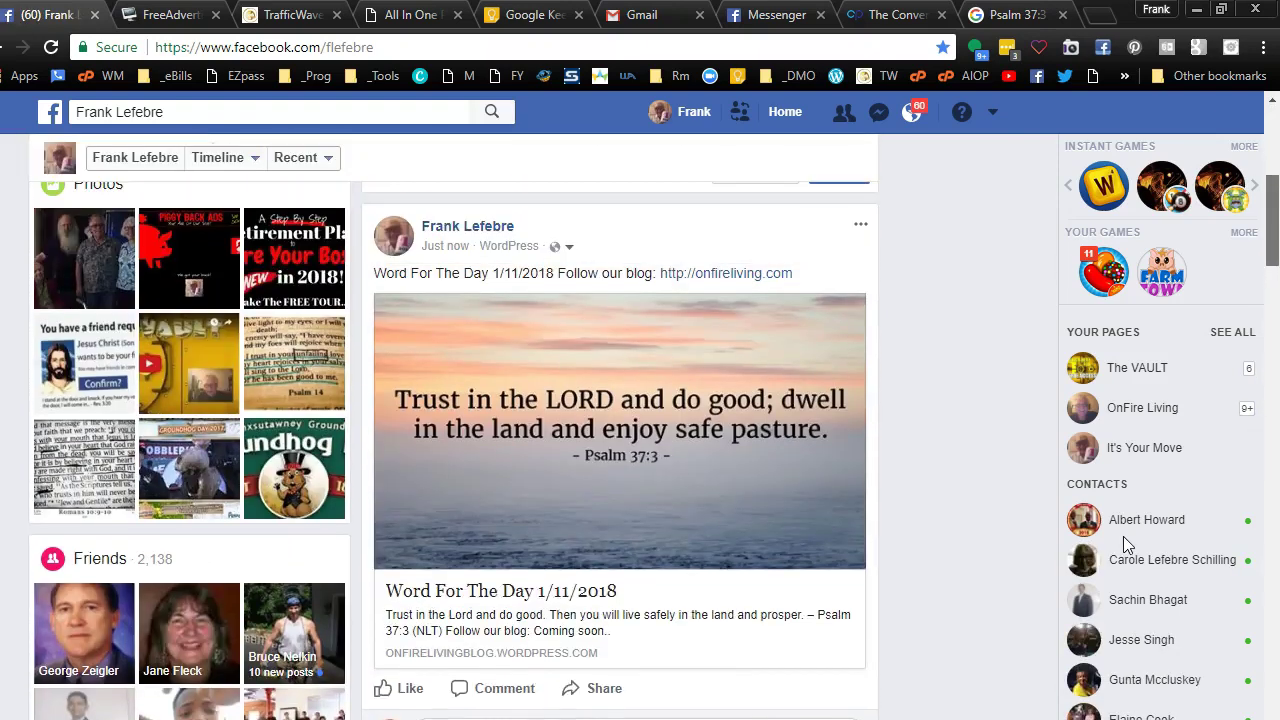
drag(1272, 222, 1272, 218)
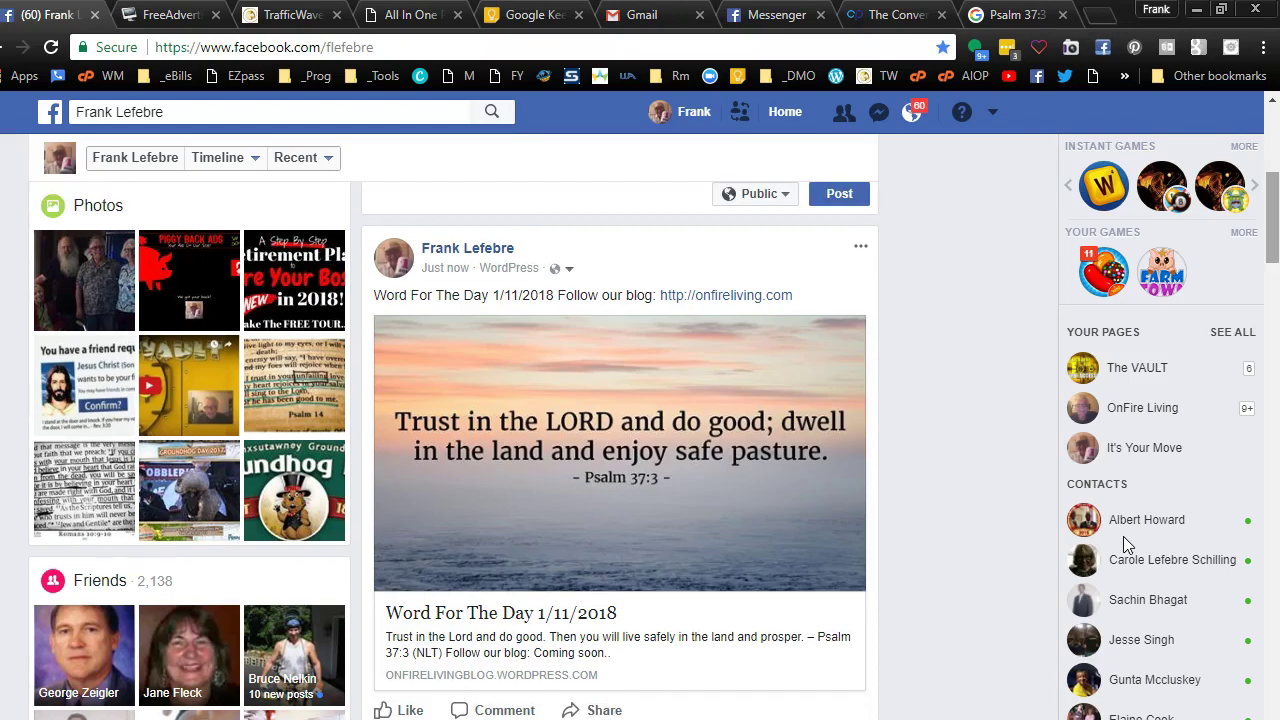